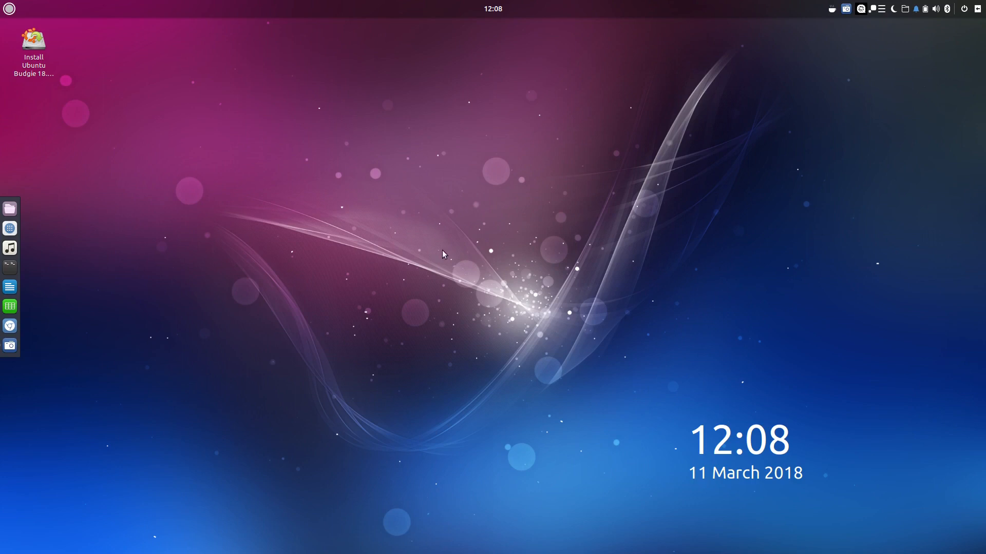
Step: Launch the GParted Partition Editor
key("super")
type("g")
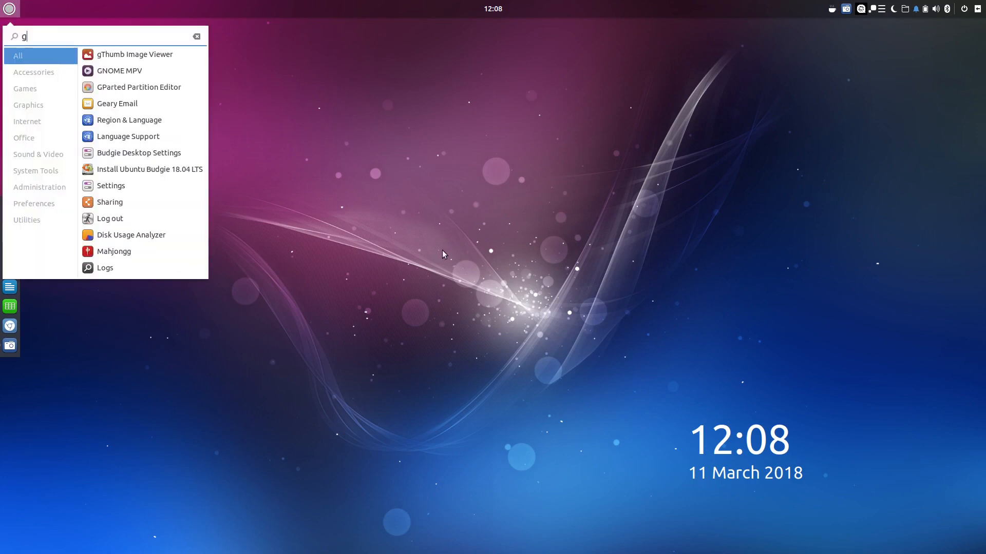
type("par")
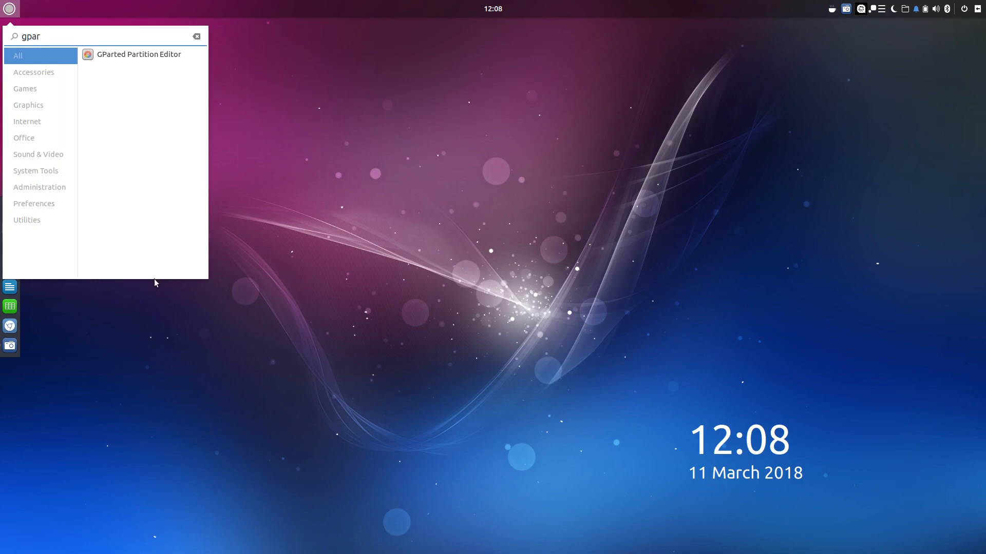
left_click(137, 54)
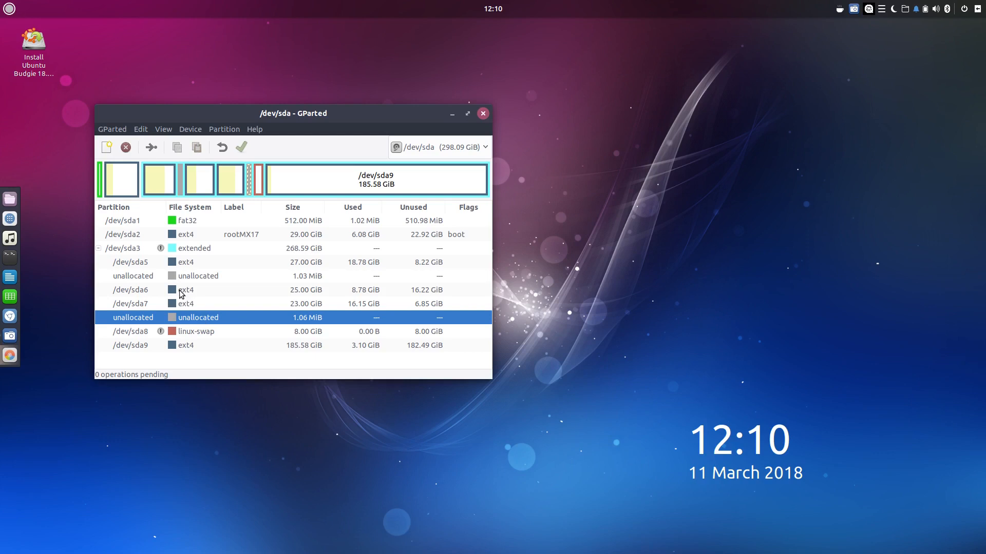
left_click(319, 307)
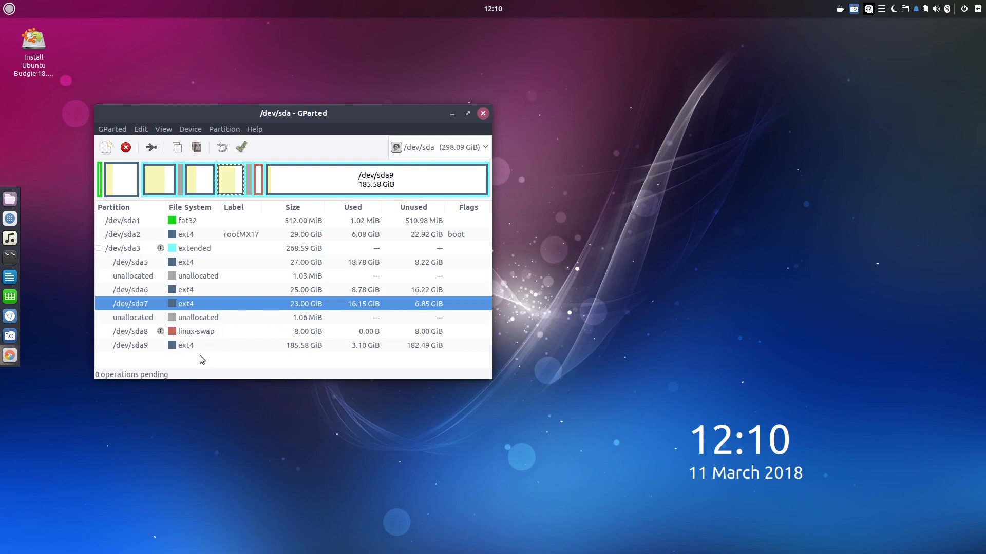
left_click(295, 348)
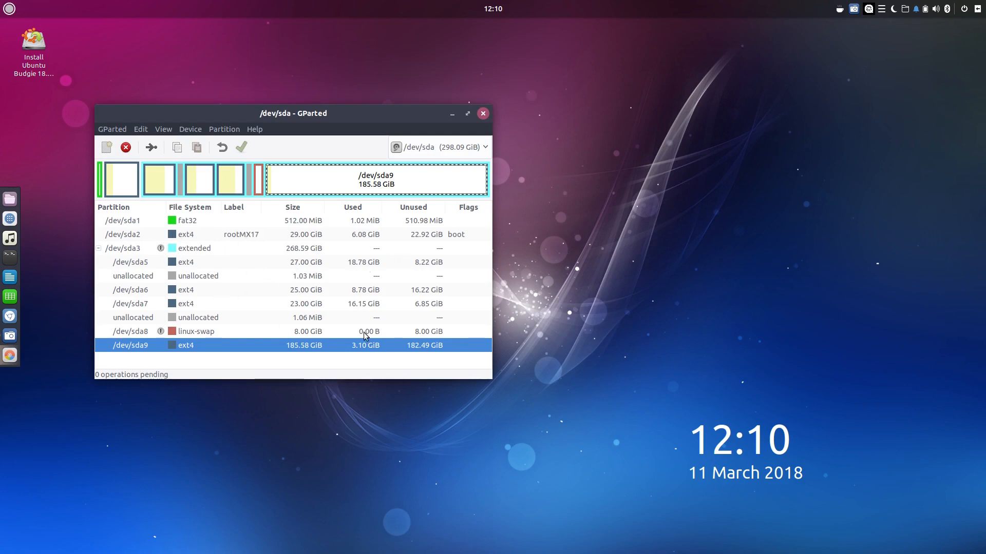
Step: Queue the deletion of the fat32 partition /dev/sda1 and the ext4 partition /dev/sda2
left_click(191, 221)
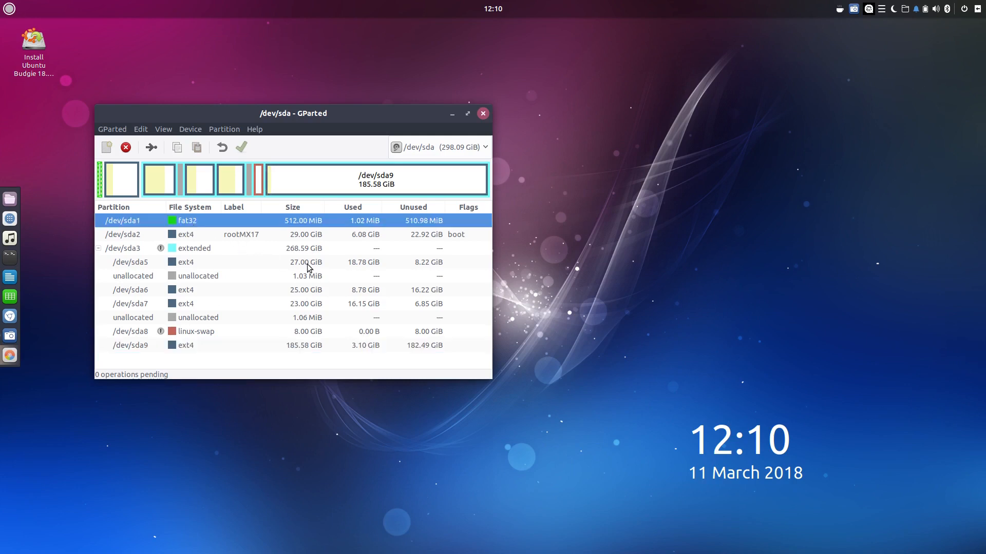
right_click(193, 221)
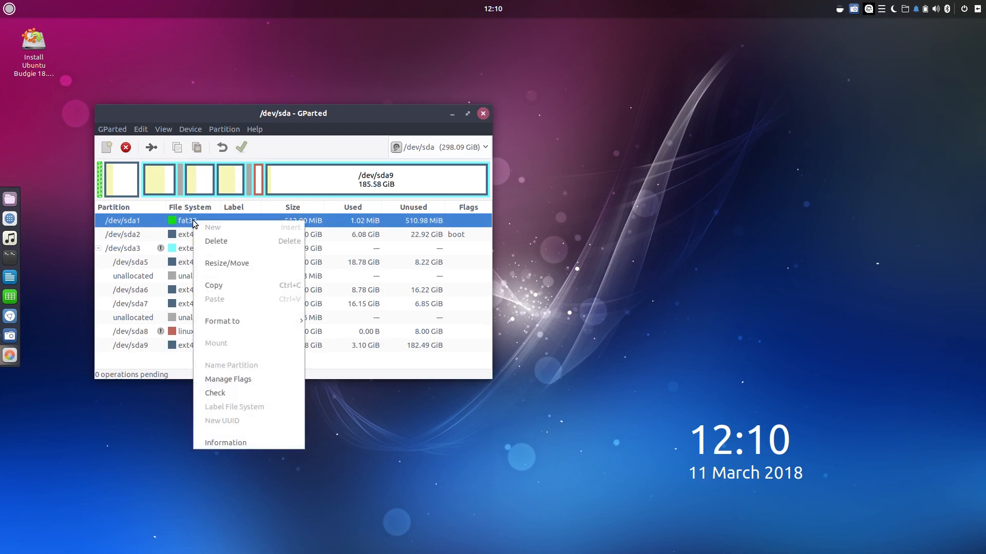
left_click(225, 242)
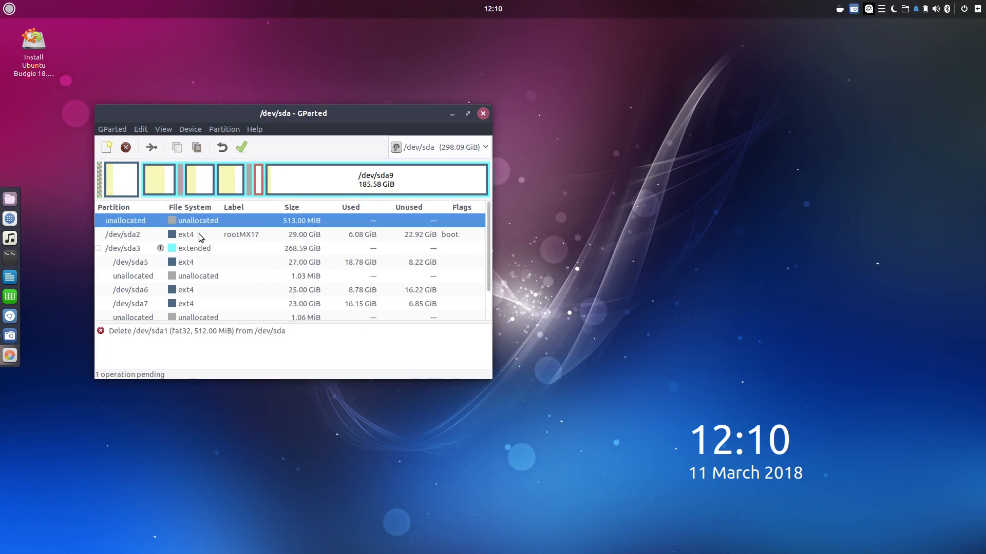
right_click(189, 237)
left_click(213, 257)
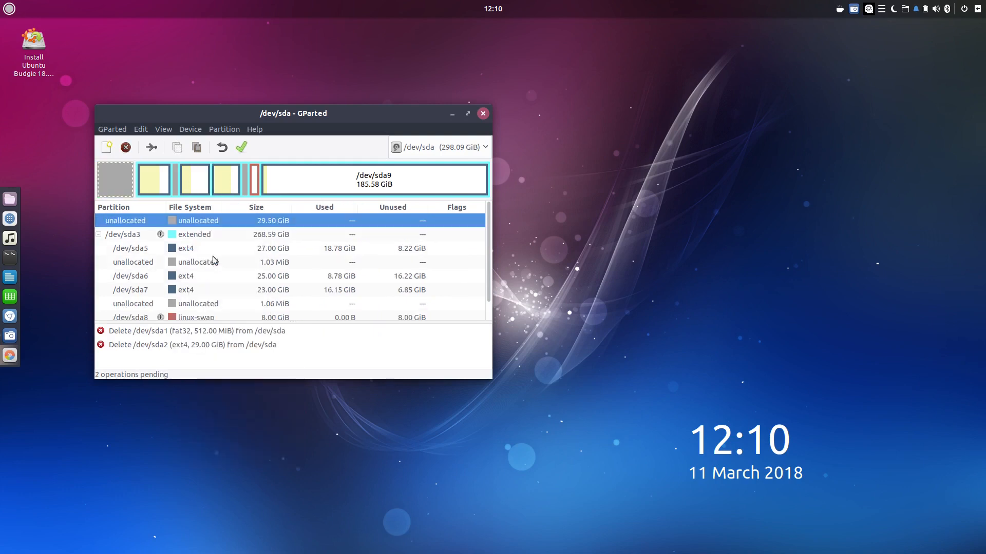
Step: Queue the deletion of the ext4 logical partition /dev/sda9 inside the extended partition
right_click(191, 234)
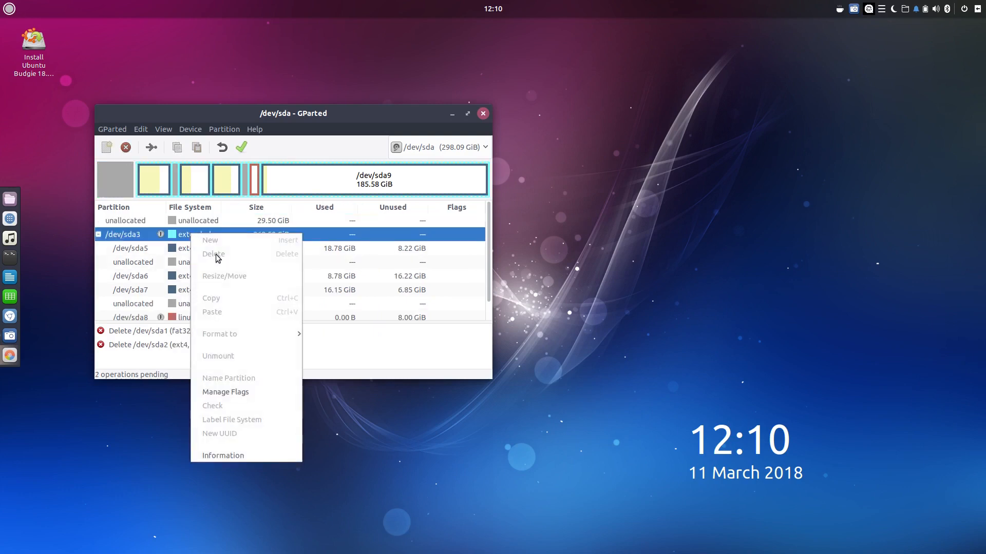
left_click(174, 252)
right_click(174, 252)
left_click(137, 277)
scroll(137, 276, "down", 1)
right_click(180, 314)
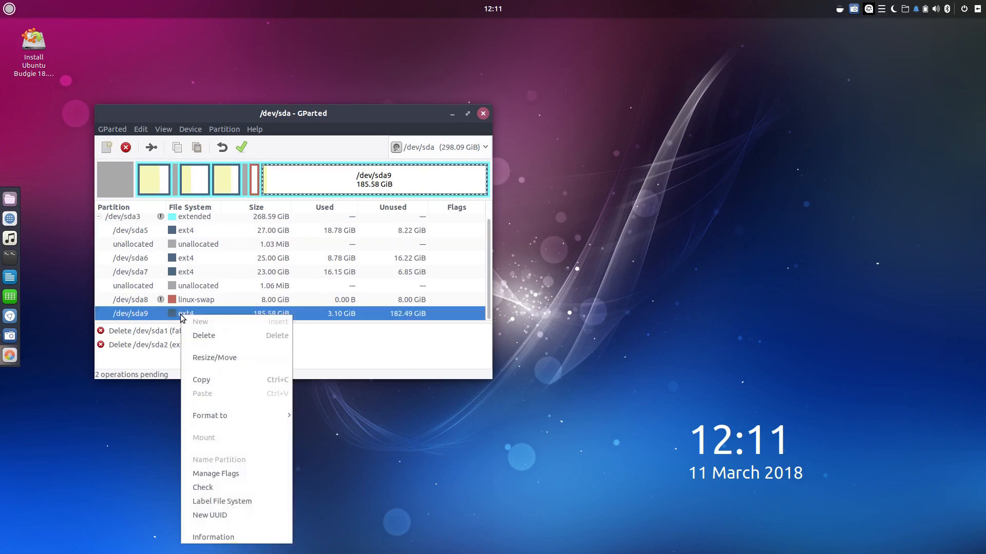
left_click(200, 336)
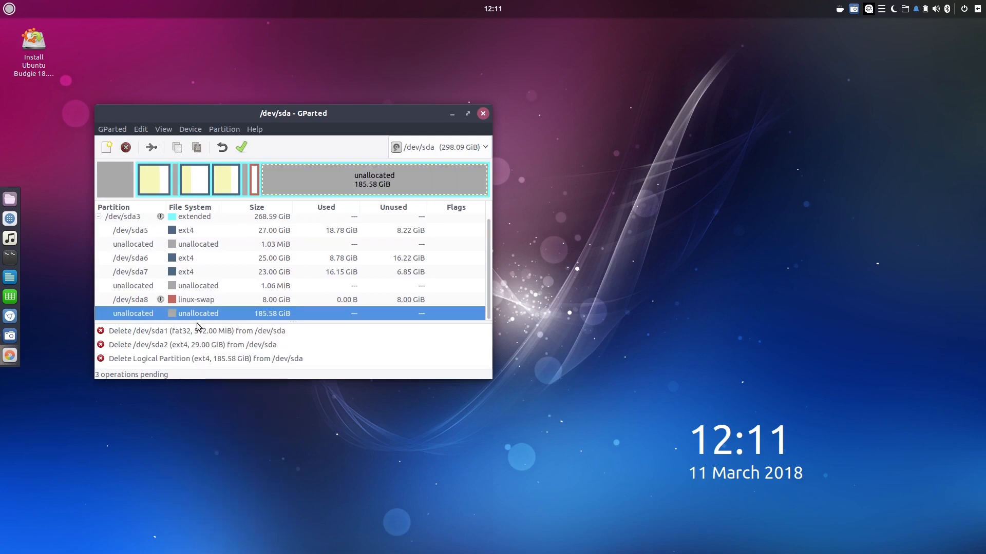
Step: Deactivate swap on the linux-swap partition /dev/sda8
right_click(193, 301)
left_click(176, 308)
right_click(181, 300)
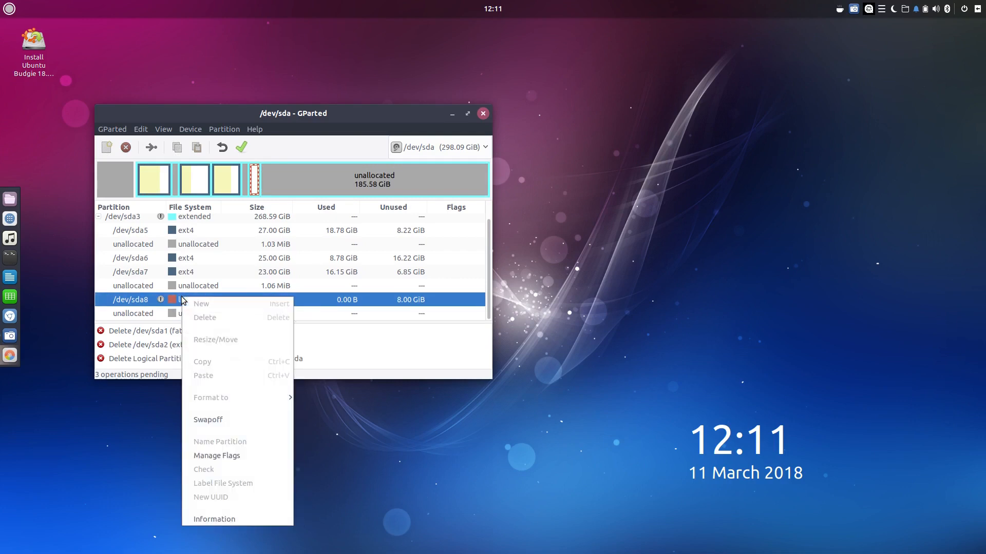
left_click(217, 420)
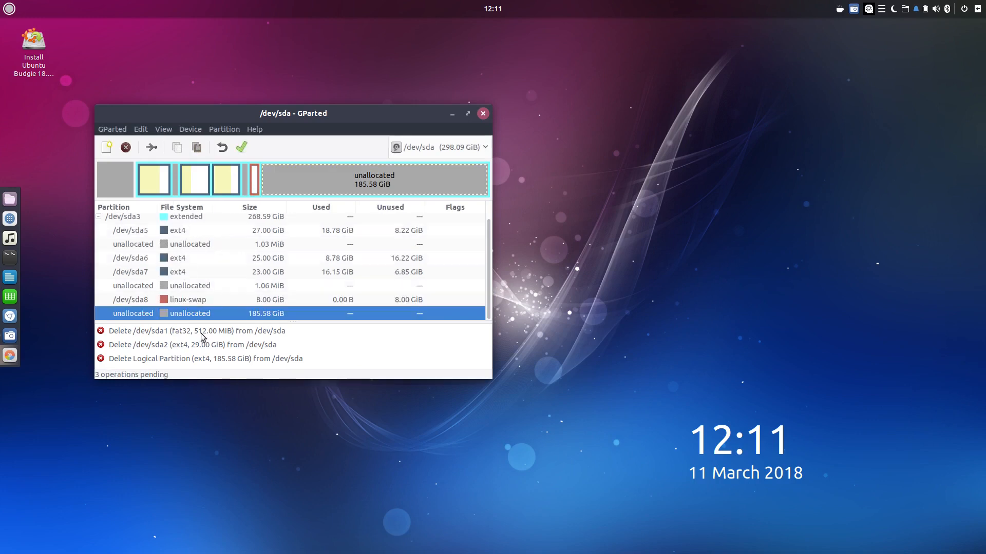
Step: Queue the deletion of the logical partitions /dev/sda8, /dev/sda7 and /dev/sda6
right_click(187, 301)
left_click(193, 319)
right_click(186, 291)
left_click(216, 318)
right_click(183, 276)
left_click(193, 282)
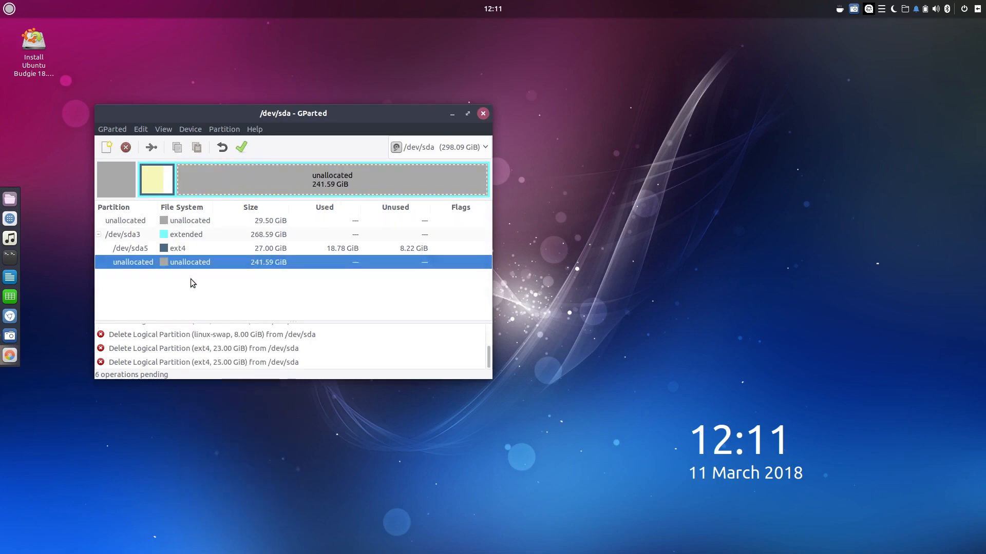
Step: Queue the deletion of the logical partition /dev/sda5 and the extended partition /dev/sda3 that contains it
right_click(178, 249)
left_click(208, 269)
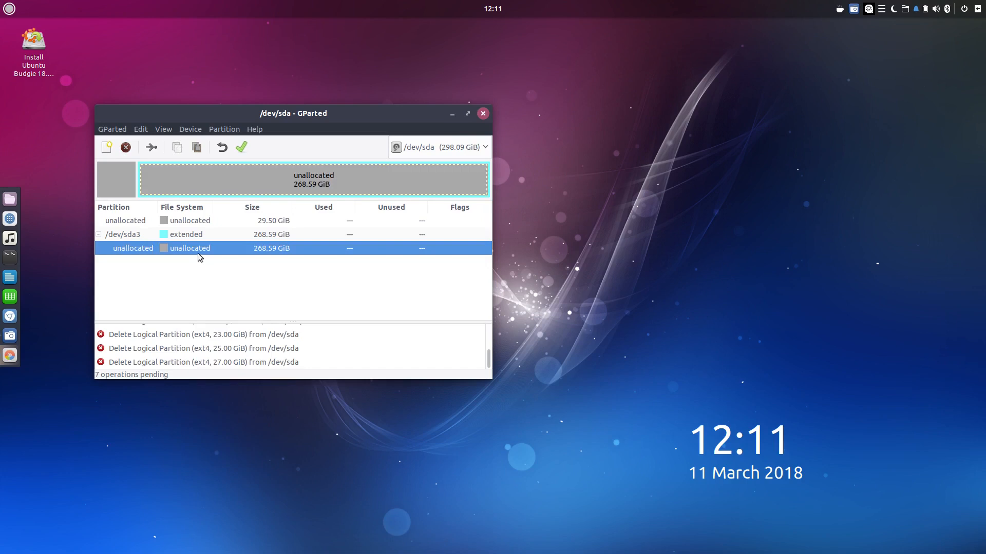
right_click(184, 236)
left_click(212, 257)
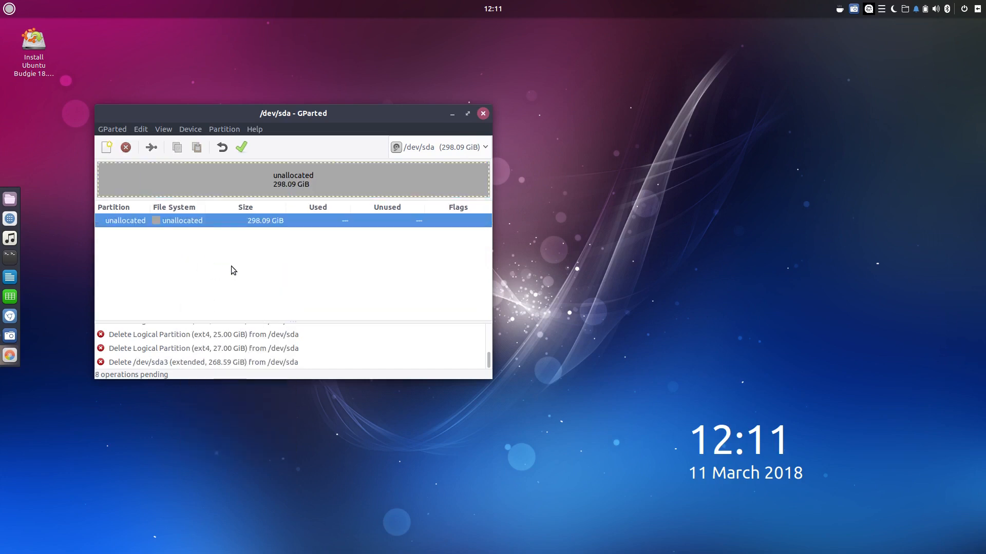
Step: Apply all pending deletions to /dev/sda and dismiss the finished operations dialog
left_click(241, 147)
left_click(408, 295)
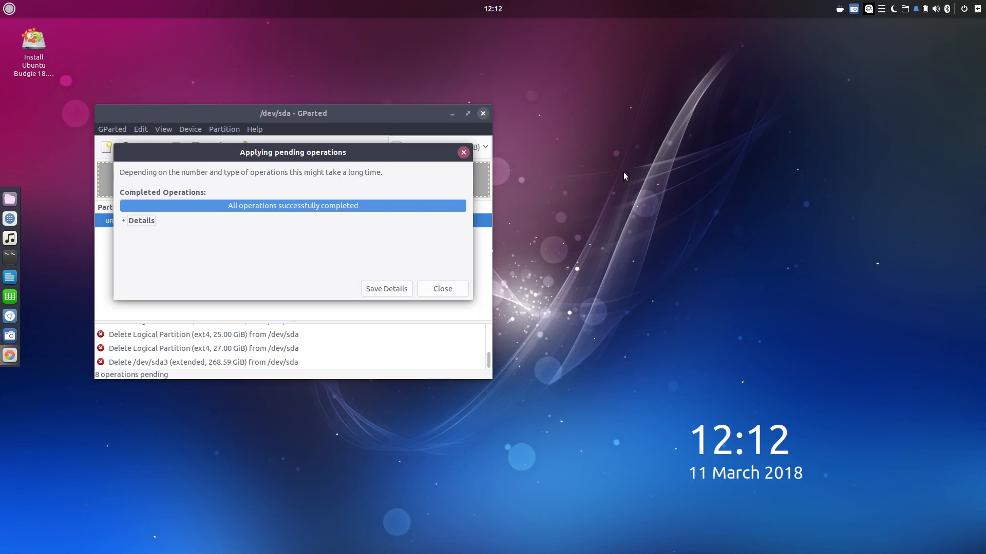
left_click(450, 293)
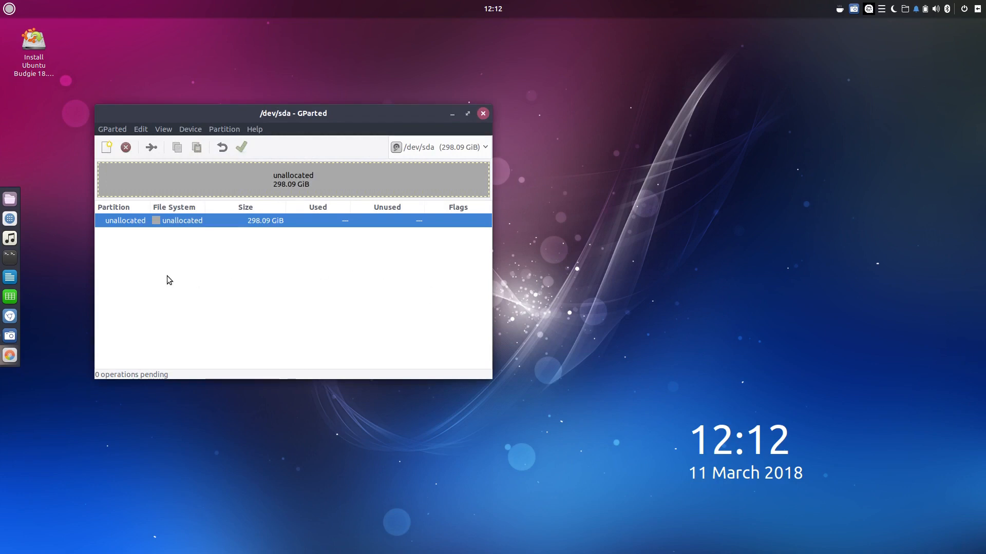
Step: Begin a new partition in the unallocated space of /dev/sda and select its new size value
right_click(177, 222)
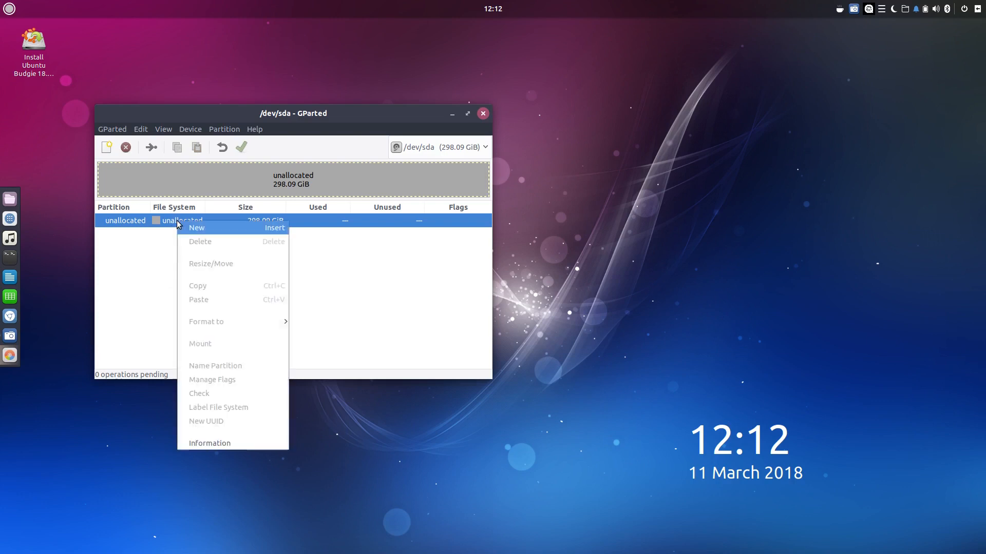
left_click(205, 229)
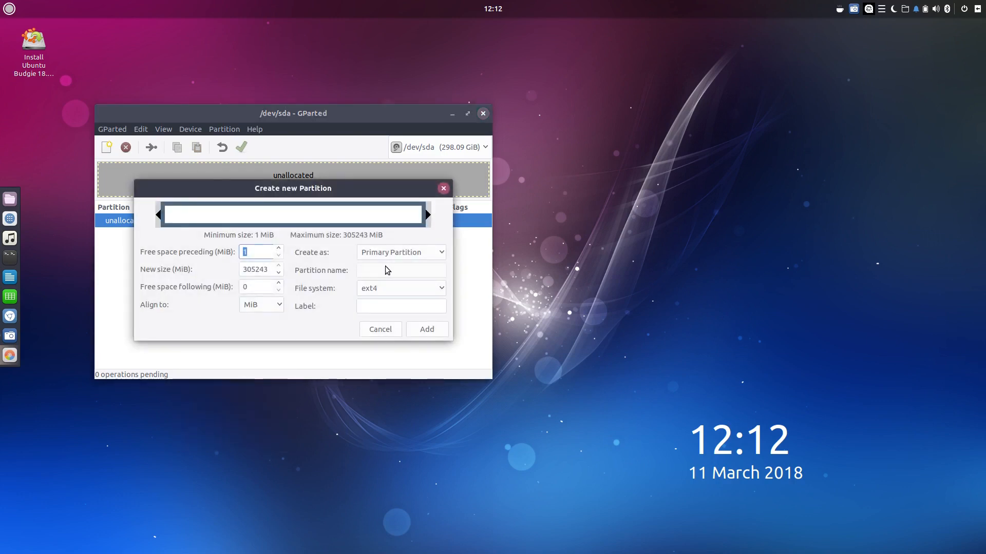
double_click(258, 271)
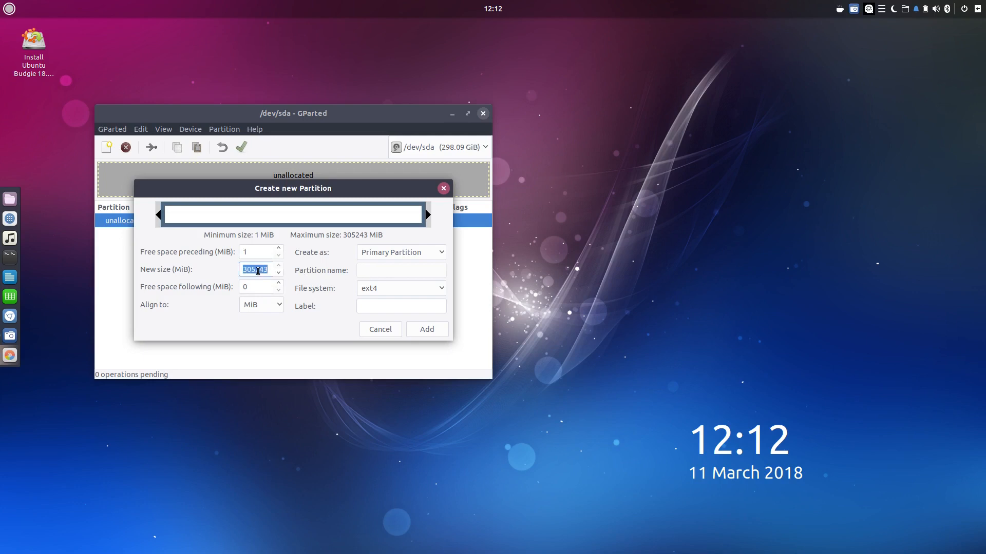
Step: Launch Calculator and move its window clear of the GParted window
key("super")
type("calc")
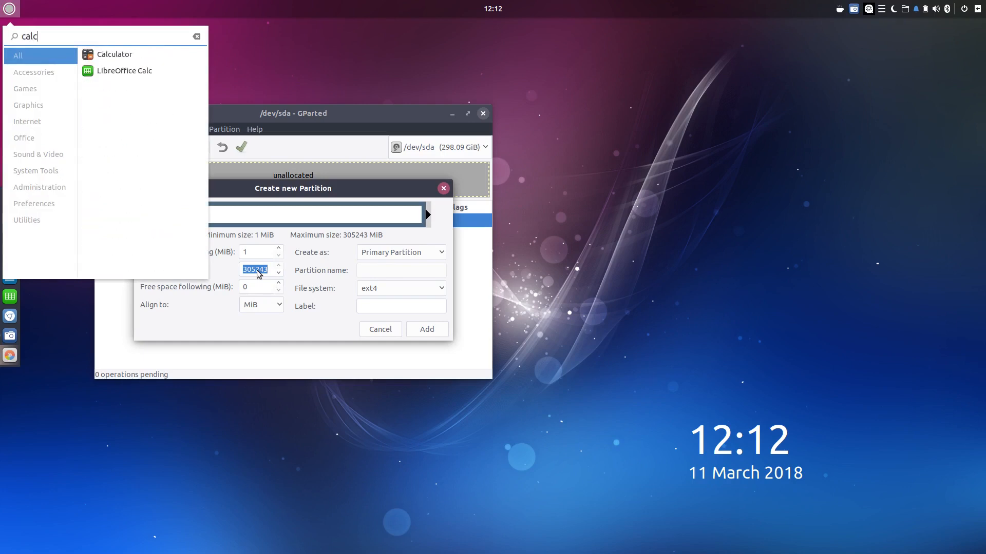
left_click(135, 56)
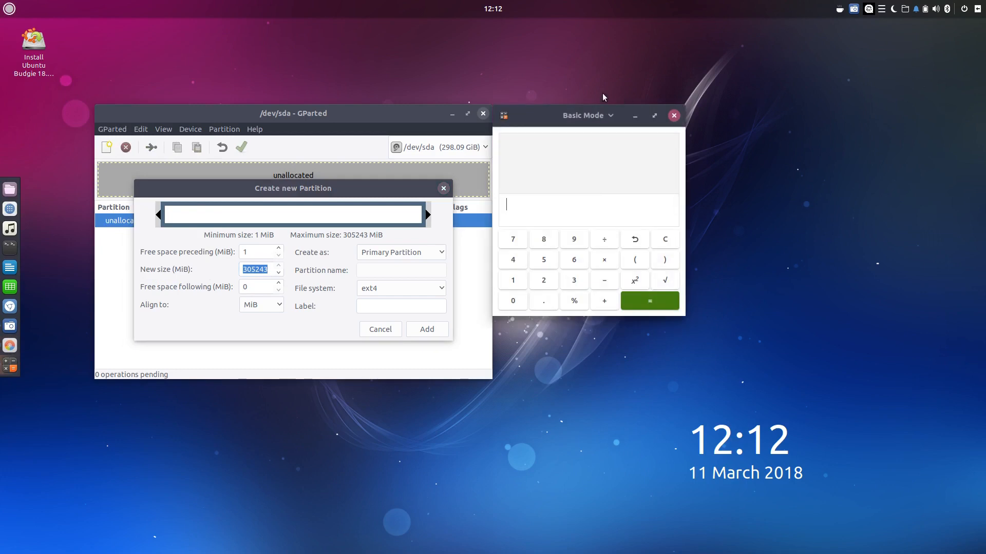
left_click_drag(559, 114, 679, 125)
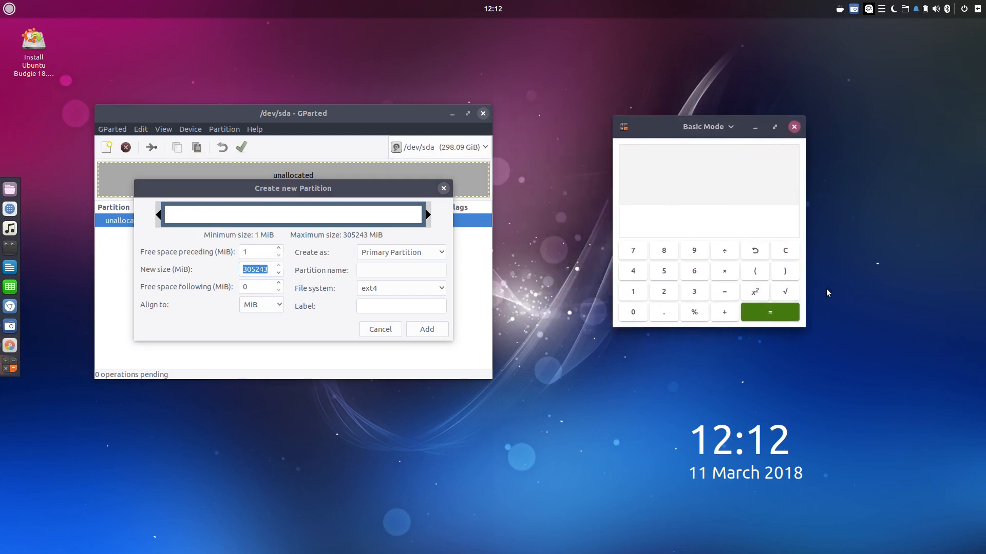
Step: Calculate 55 × 1024 in Calculator to convert 55 GiB to MiB
left_click(696, 271)
left_click(788, 254)
double_click(665, 273)
left_click(728, 272)
left_click(636, 290)
left_click(635, 313)
left_click(663, 292)
left_click(633, 273)
left_click(775, 310)
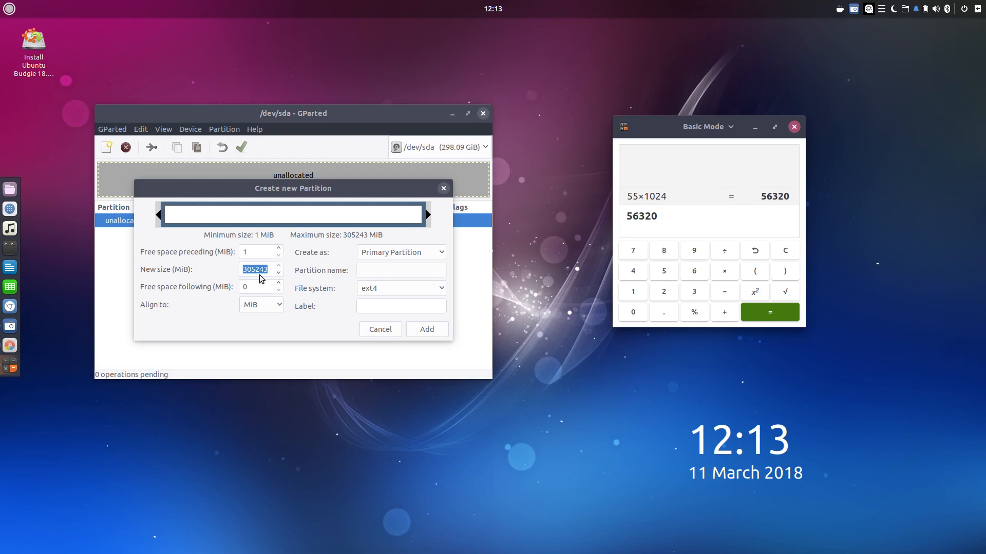
Step: In GParted, set the new primary ext4 partition's size to 56320 MiB and add it to the pending operations
left_click(258, 267)
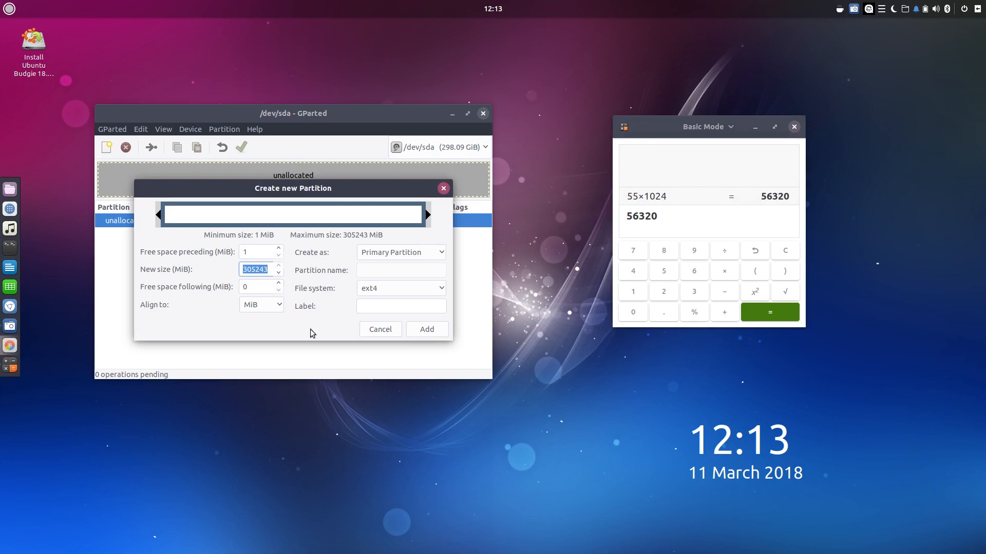
type("56320")
left_click(260, 287)
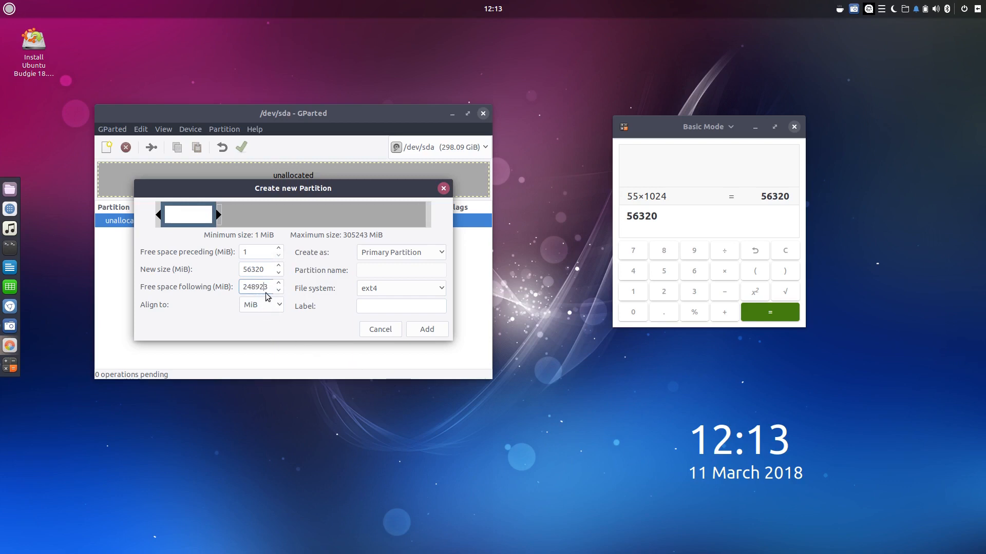
left_click(429, 329)
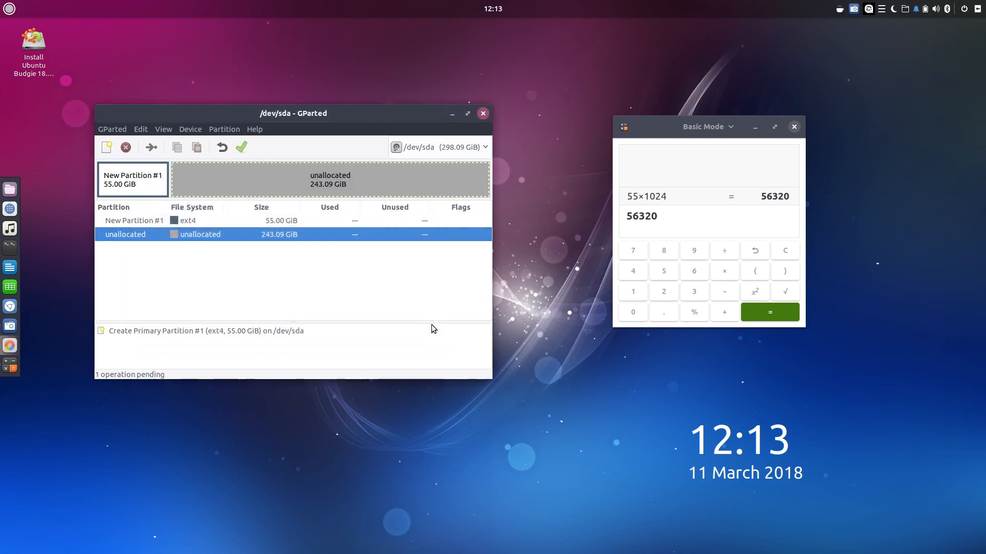
Step: Begin another new partition in the remaining unallocated space
right_click(186, 235)
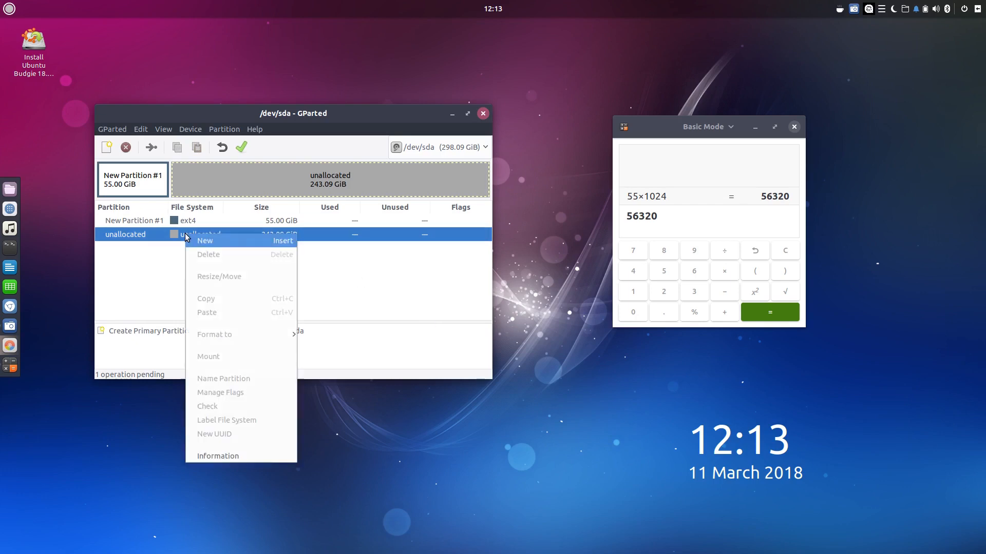
left_click(204, 241)
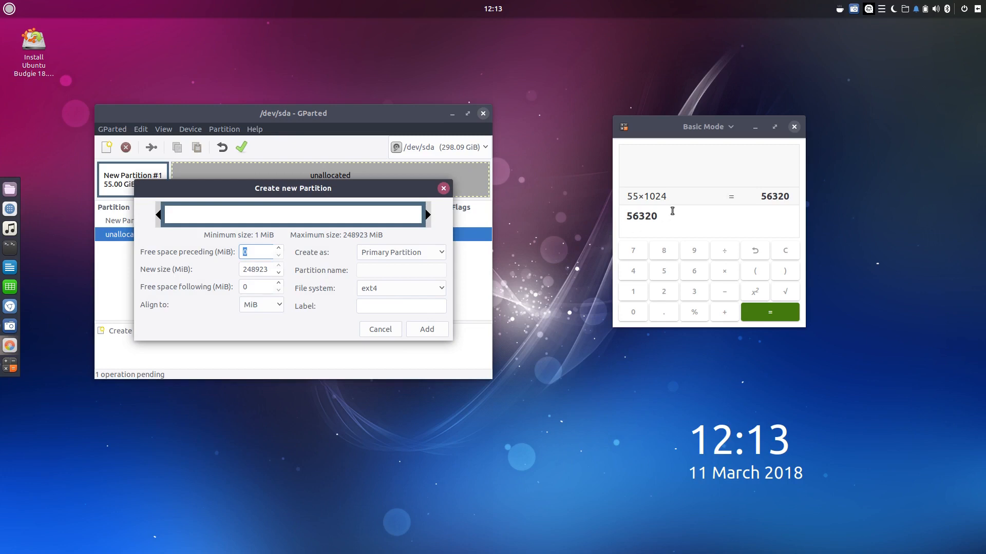
Step: Switch to Calculator, clear the previous result and calculate 8000 × 1024
left_click(790, 251)
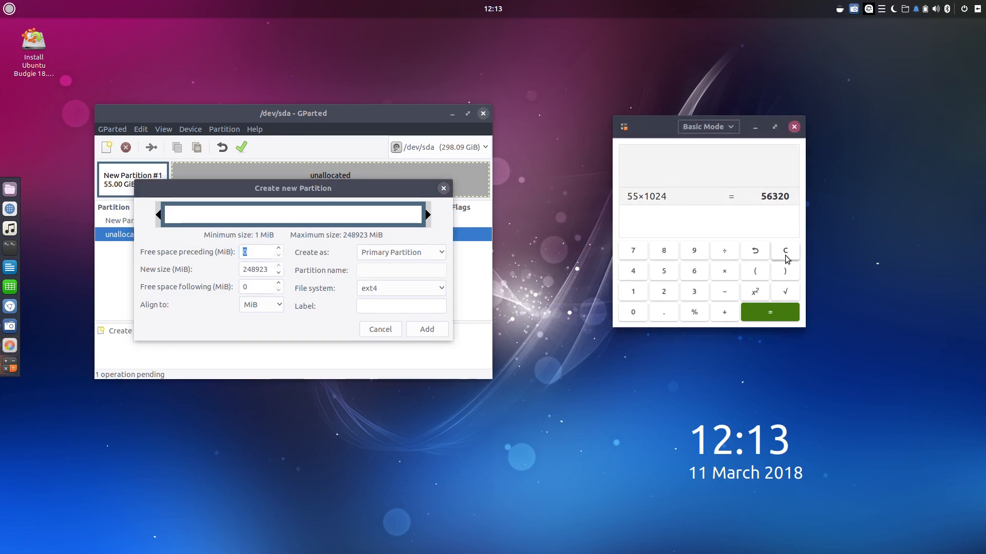
left_click(665, 251)
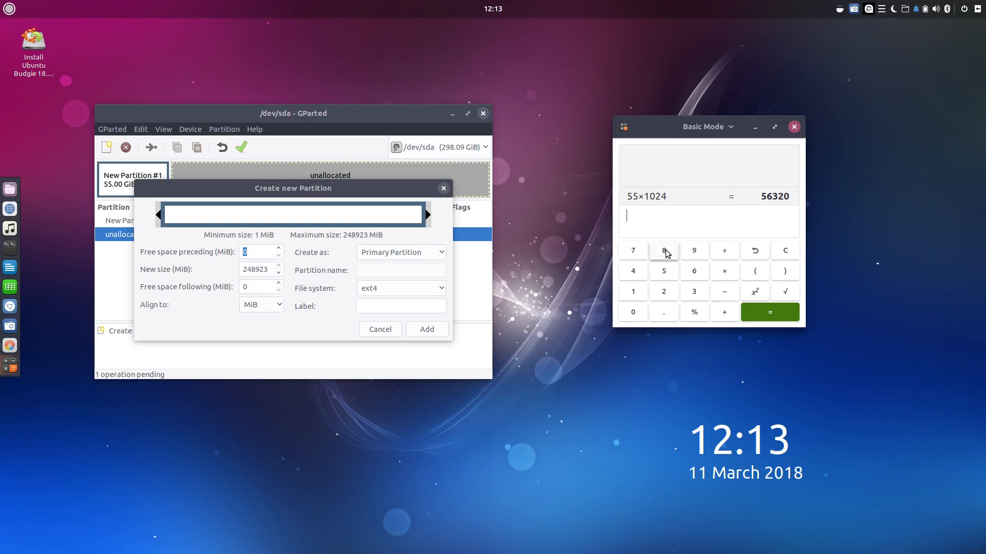
left_click(636, 312)
left_click(636, 312)
left_click(636, 313)
left_click(726, 272)
left_click(633, 291)
left_click(633, 312)
left_click(664, 292)
left_click(633, 271)
left_click(760, 313)
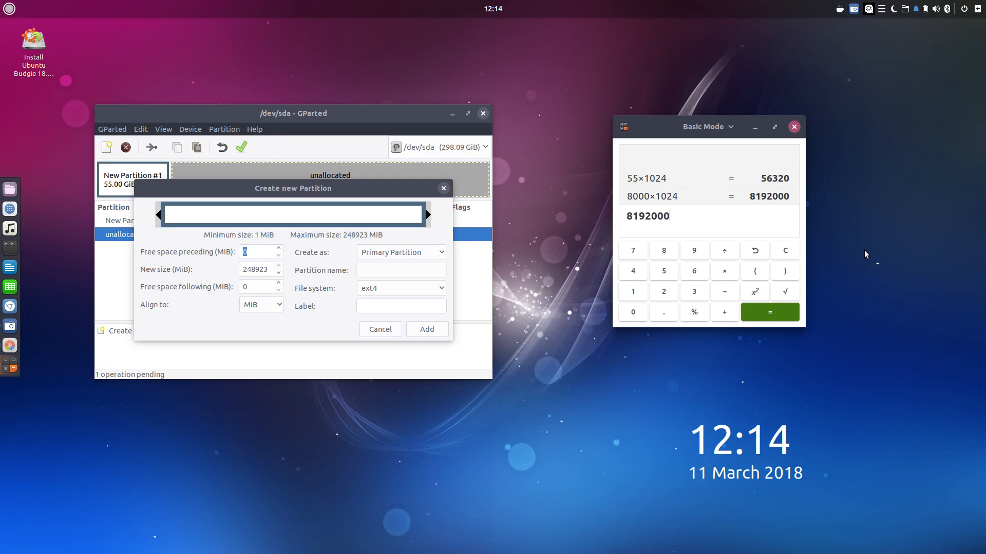
Step: Clear the entry in Calculator and calculate 8 × 1024 to convert 8 GiB to MiB
left_click(785, 252)
left_click(664, 251)
left_click(725, 271)
left_click(633, 292)
left_click(634, 313)
left_click(664, 292)
left_click(634, 272)
left_click(767, 312)
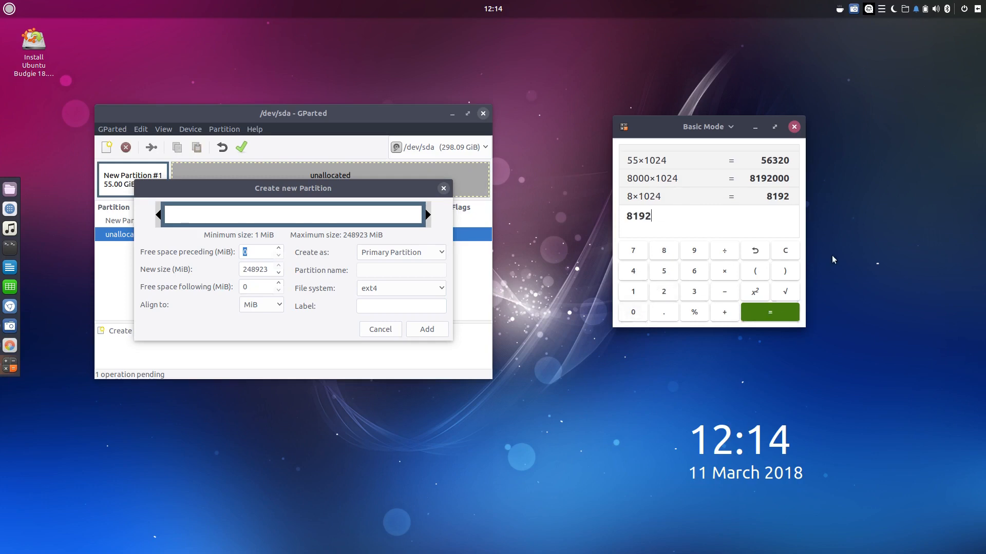
Step: In GParted, set the new primary partition's size to 8192 MiB with the linux-swap file system and add it to the pending operations
double_click(255, 269)
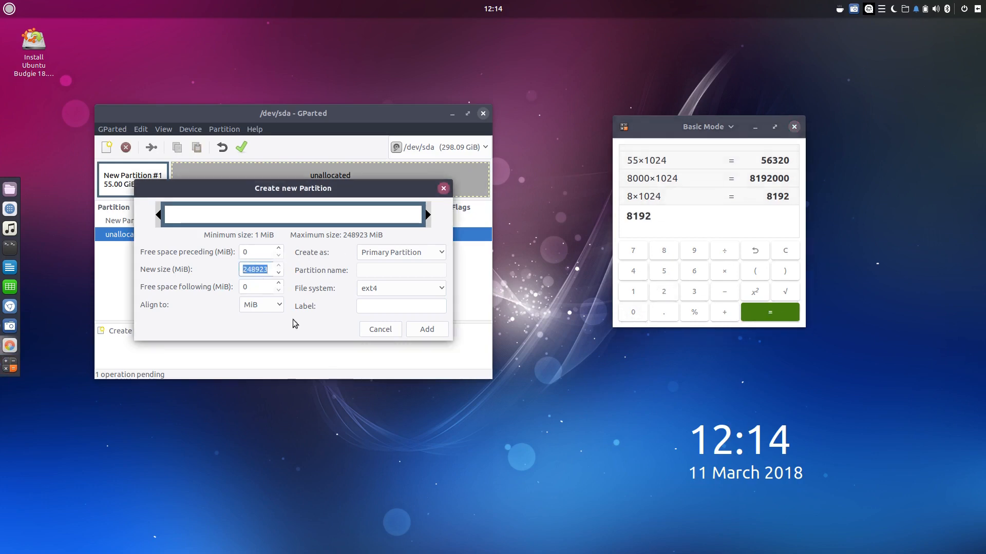
type("8192")
left_click(261, 287)
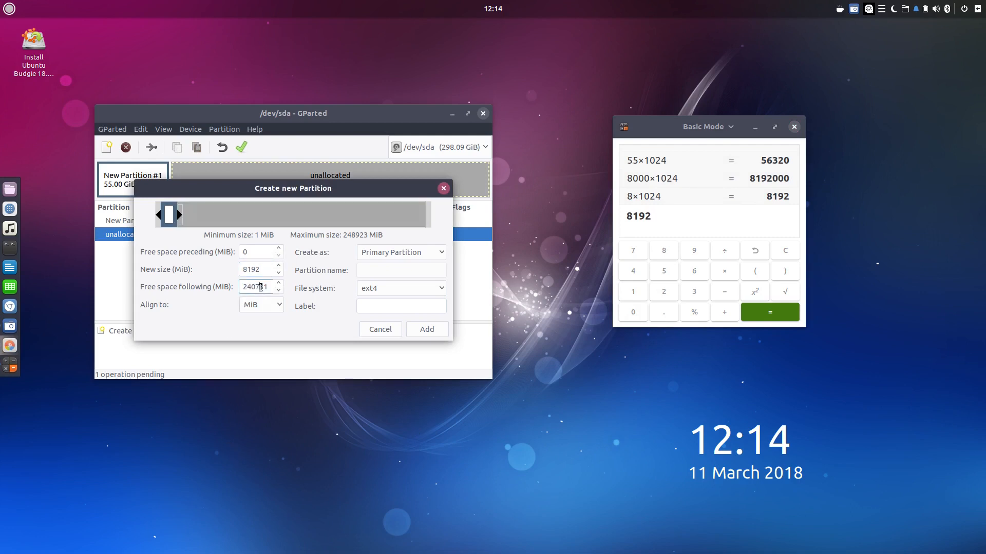
left_click(399, 287)
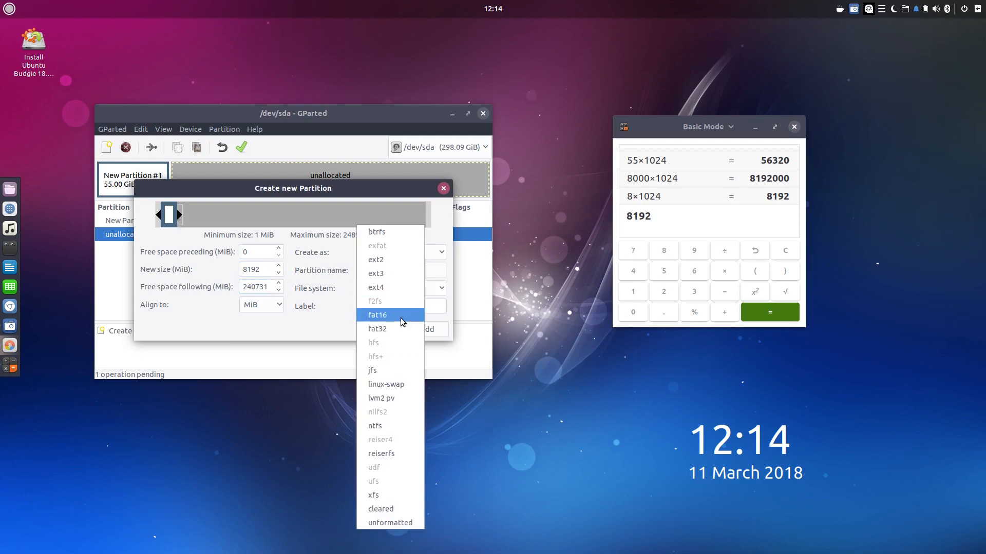
left_click(391, 385)
left_click(435, 329)
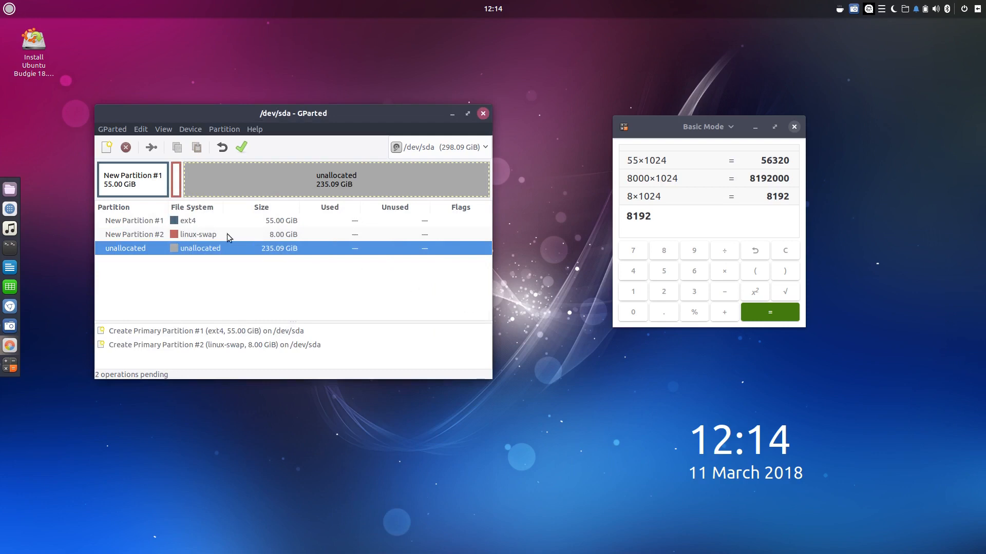
Step: Create an extended partition filling all the remaining unallocated space and add it to the pending operations
right_click(197, 248)
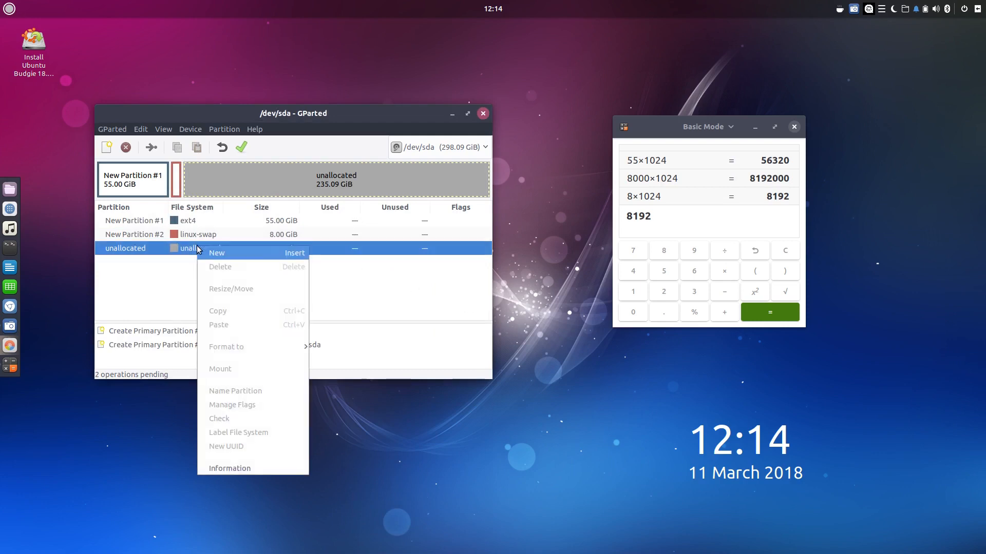
left_click(223, 253)
left_click(403, 254)
left_click(403, 278)
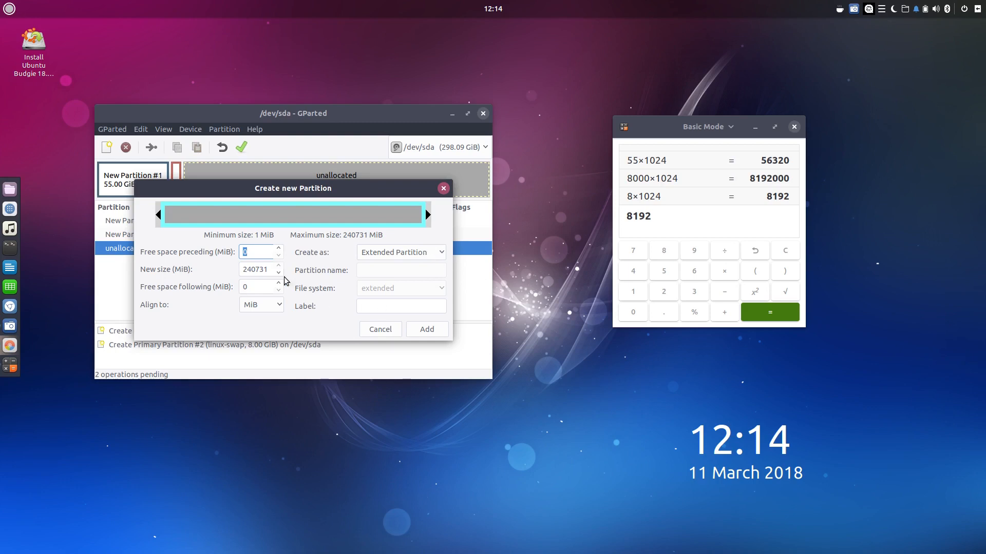
left_click(431, 331)
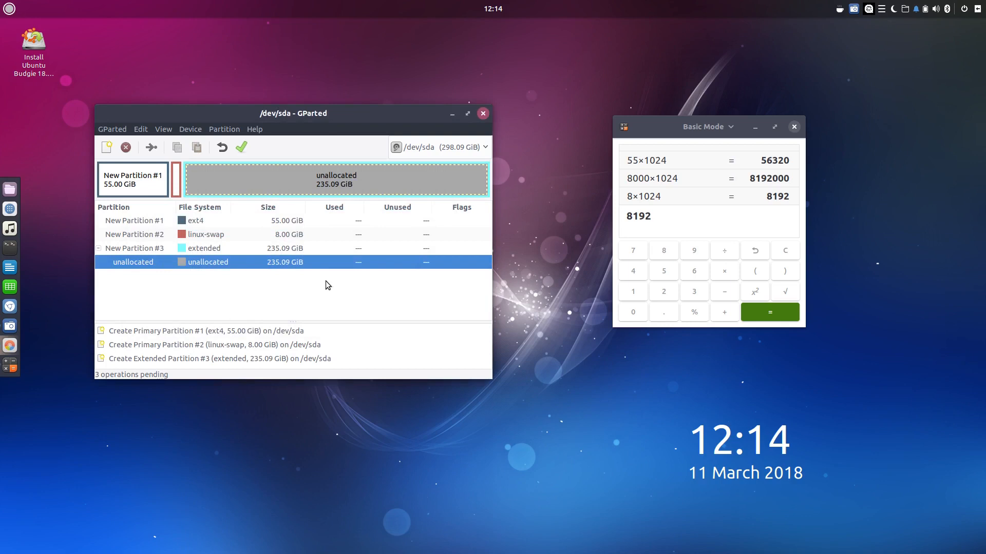
Step: Add a logical ext4 partition of 56320 MiB in the unallocated space inside the extended partition
right_click(188, 264)
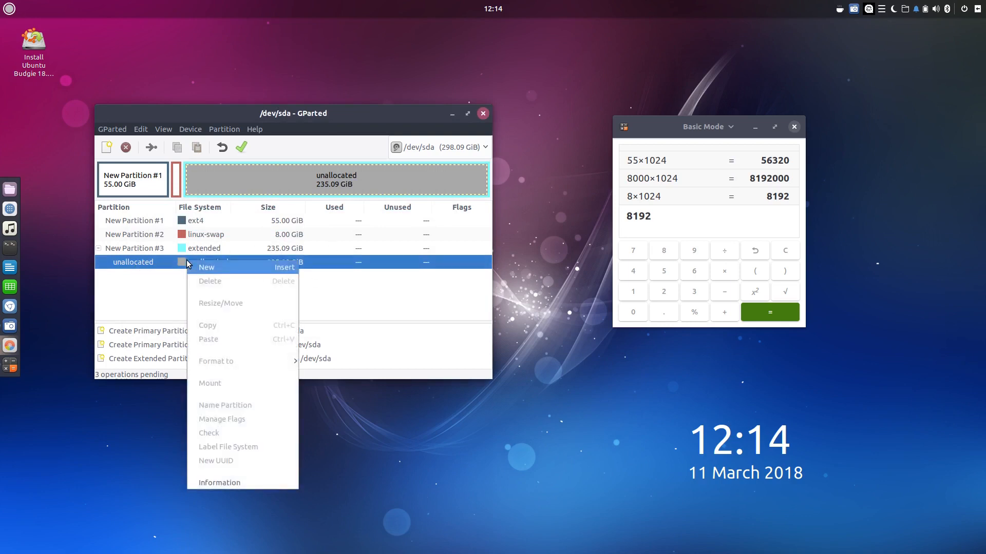
left_click(224, 268)
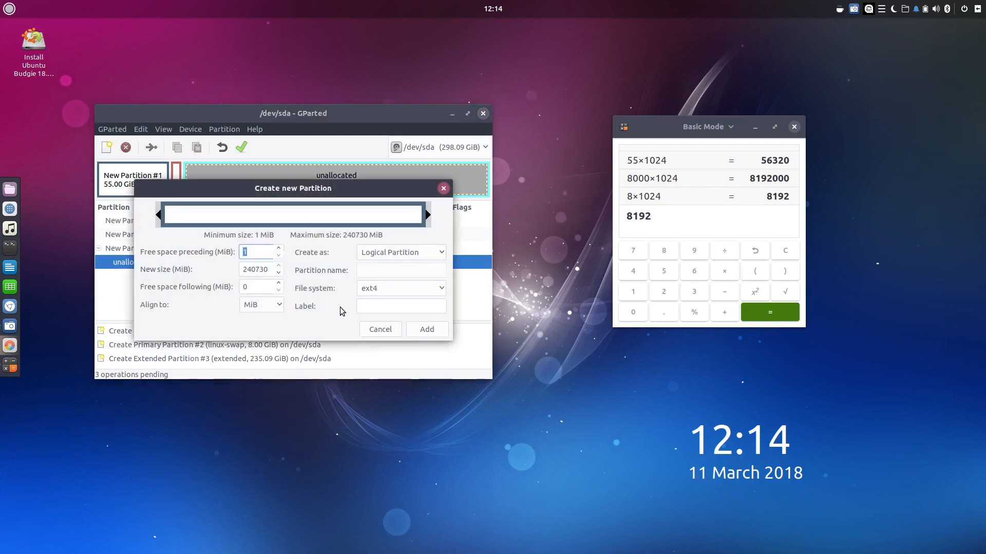
double_click(256, 270)
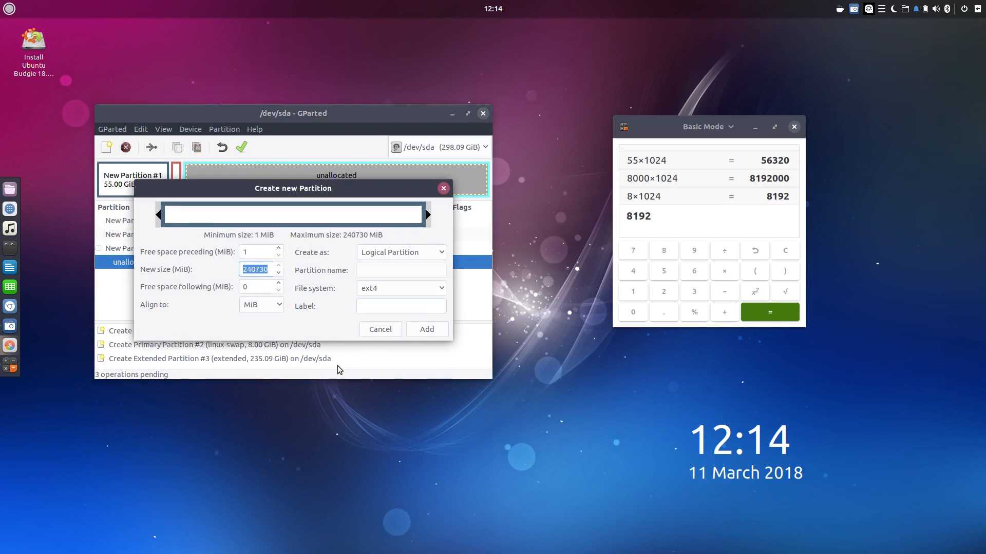
type("56320")
left_click(259, 282)
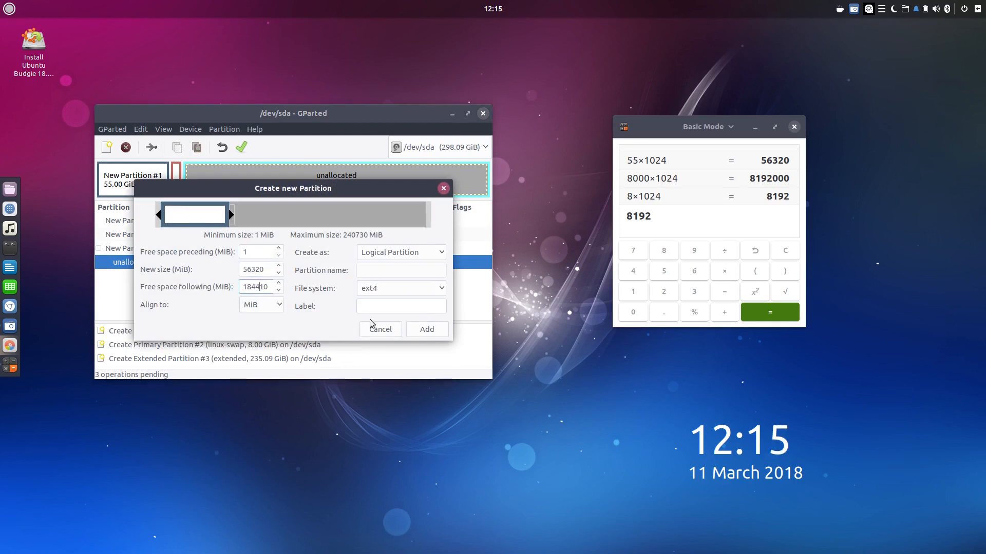
left_click(425, 331)
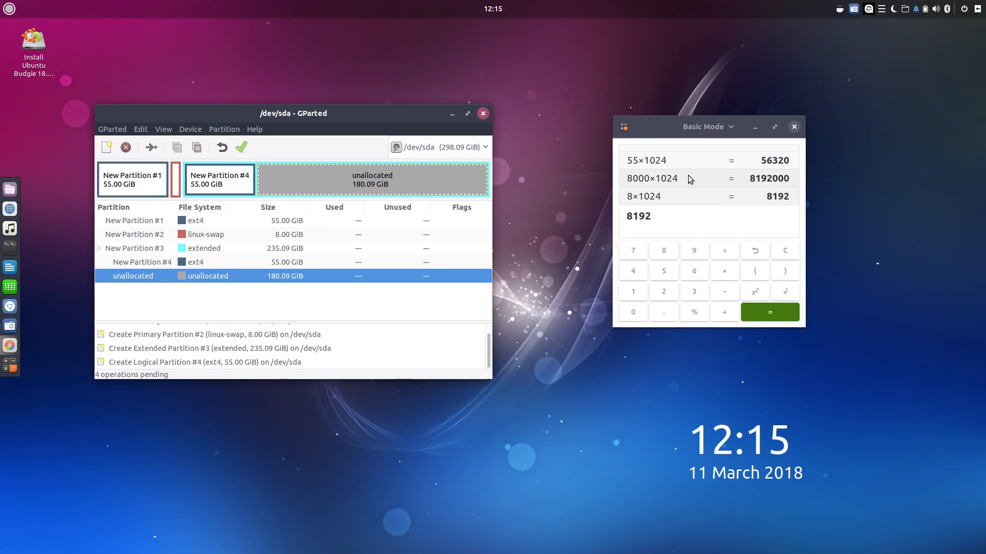
Step: Switch to Calculator and calculate 50 × 1024 to convert 50 GiB to MiB
left_click(664, 272)
left_click(636, 313)
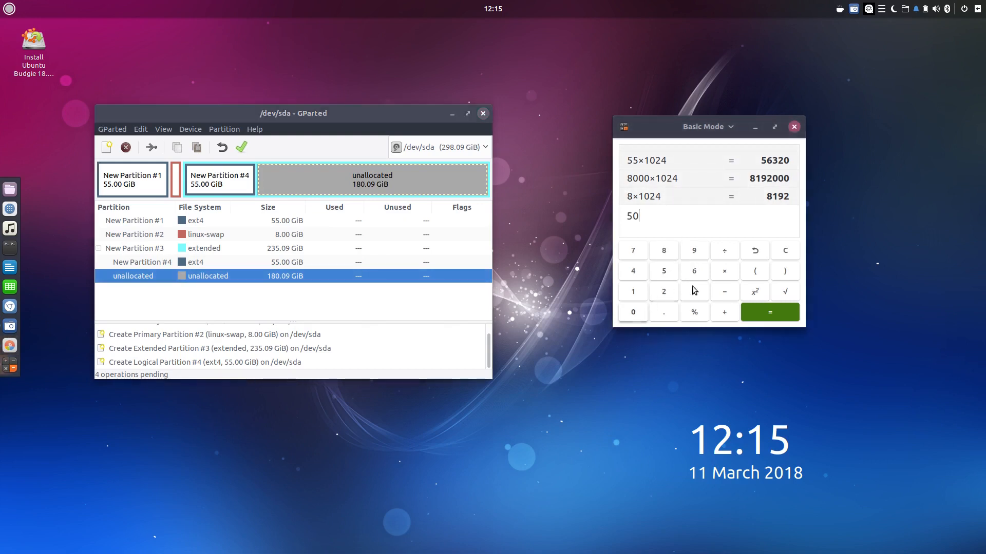
left_click(723, 269)
left_click(634, 295)
left_click(663, 294)
left_click(755, 251)
left_click(634, 312)
left_click(657, 296)
left_click(639, 273)
left_click(755, 312)
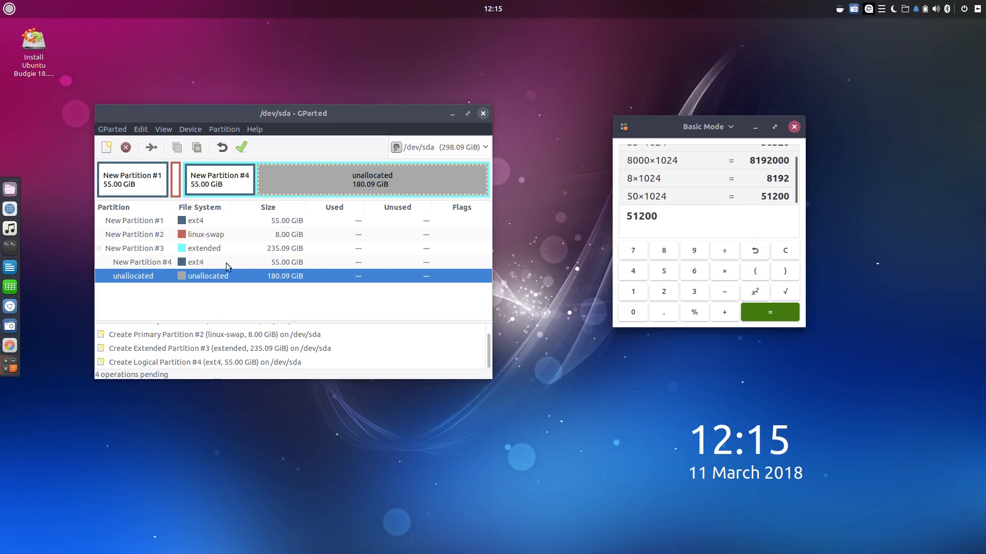
Step: In GParted, add a logical ext4 partition of 51200 MiB in the unallocated space inside the extended partition
right_click(194, 278)
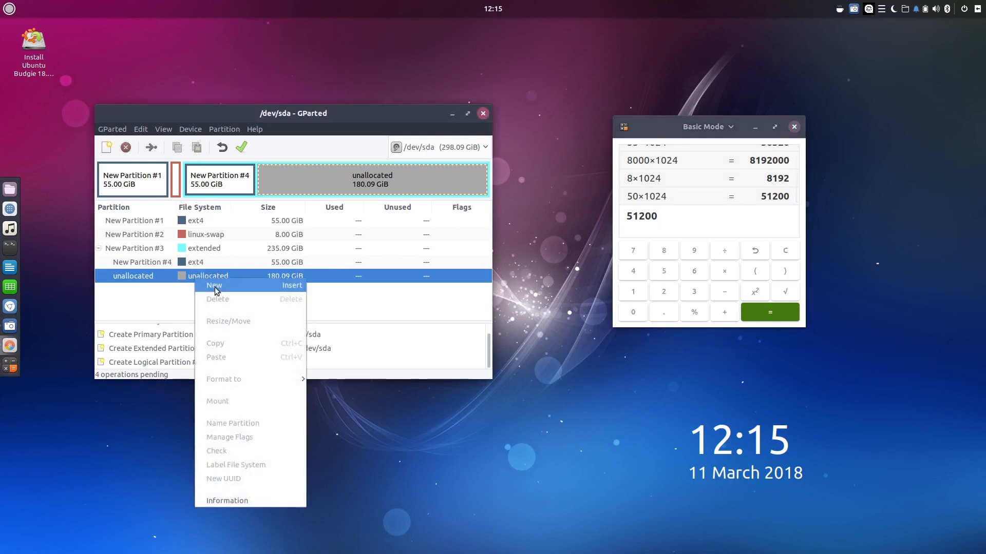
left_click(215, 288)
key("Tab")
type("51200")
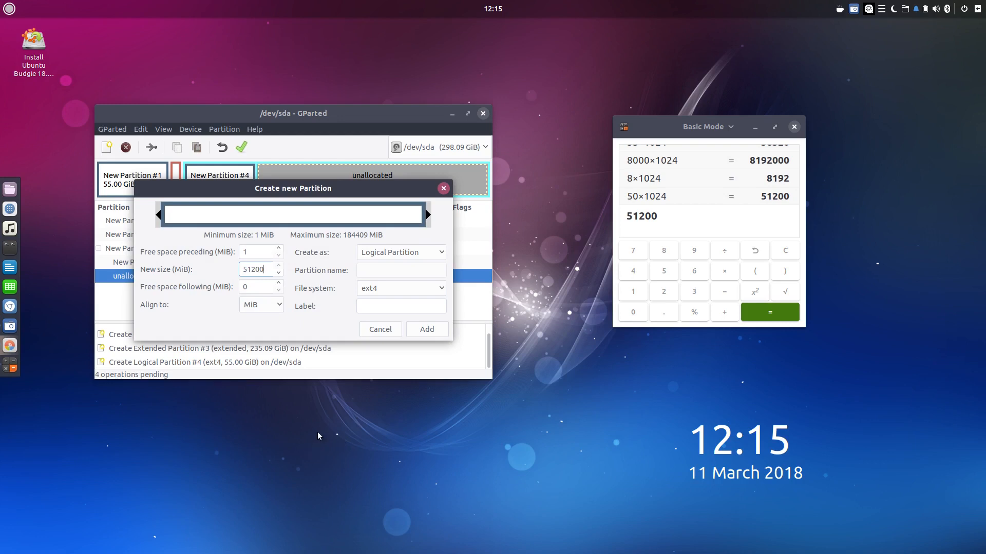
left_click(254, 286)
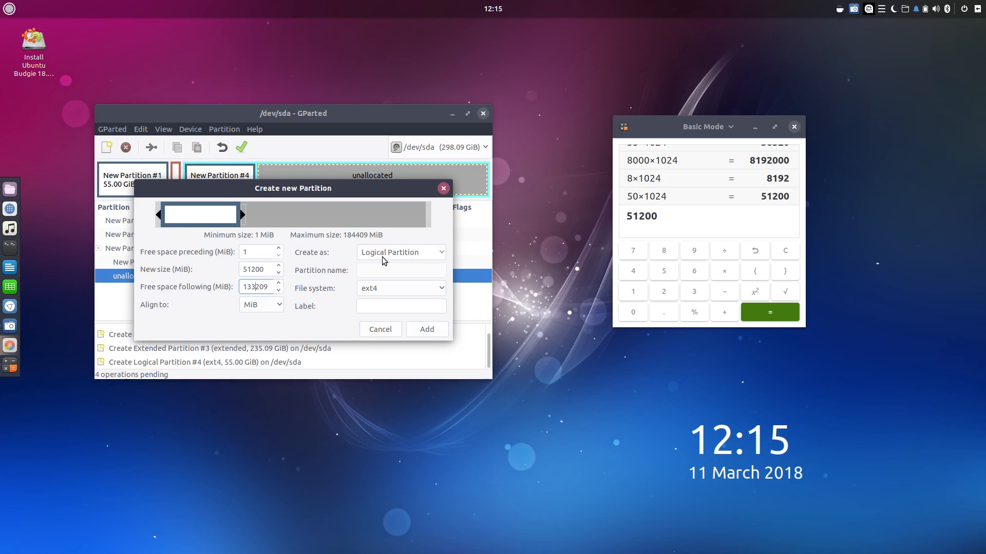
left_click(426, 329)
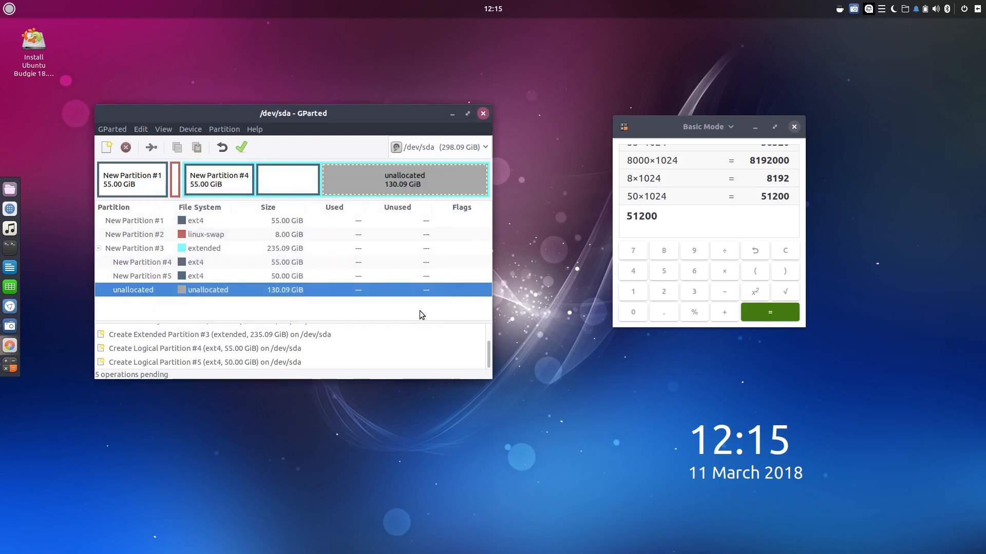
Step: Begin another logical partition in the remaining unallocated space and calculate 45 × 1024 in Calculator
right_click(209, 291)
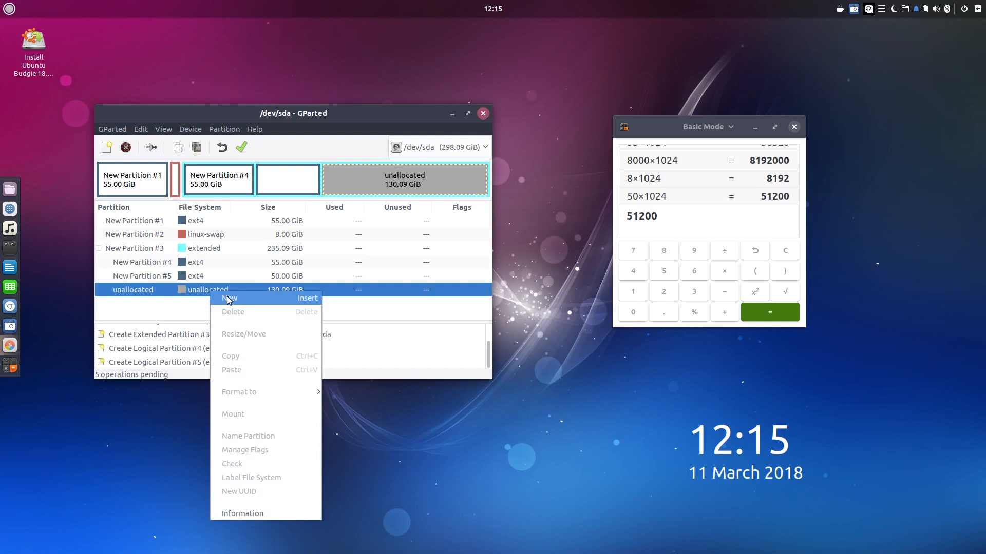
left_click(229, 299)
double_click(255, 270)
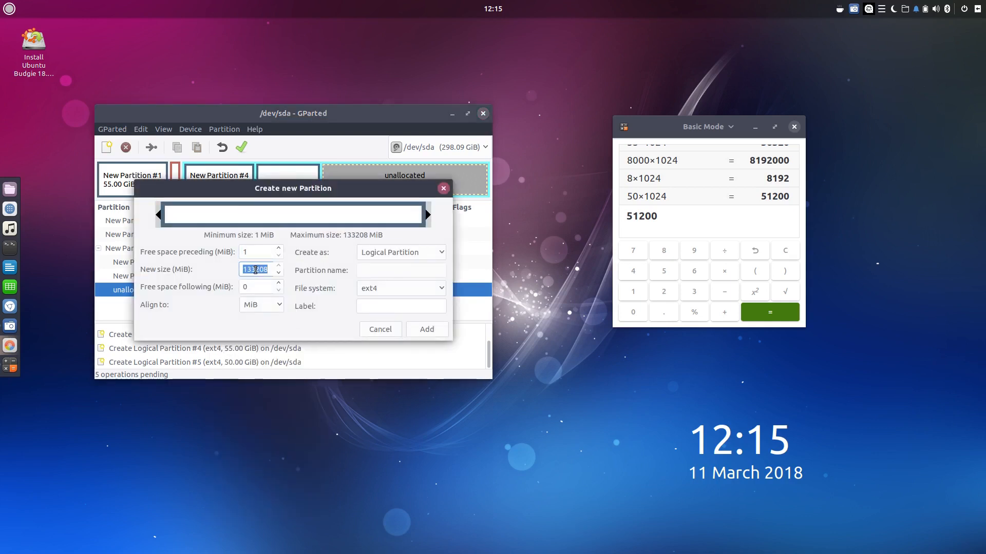
left_click(633, 271)
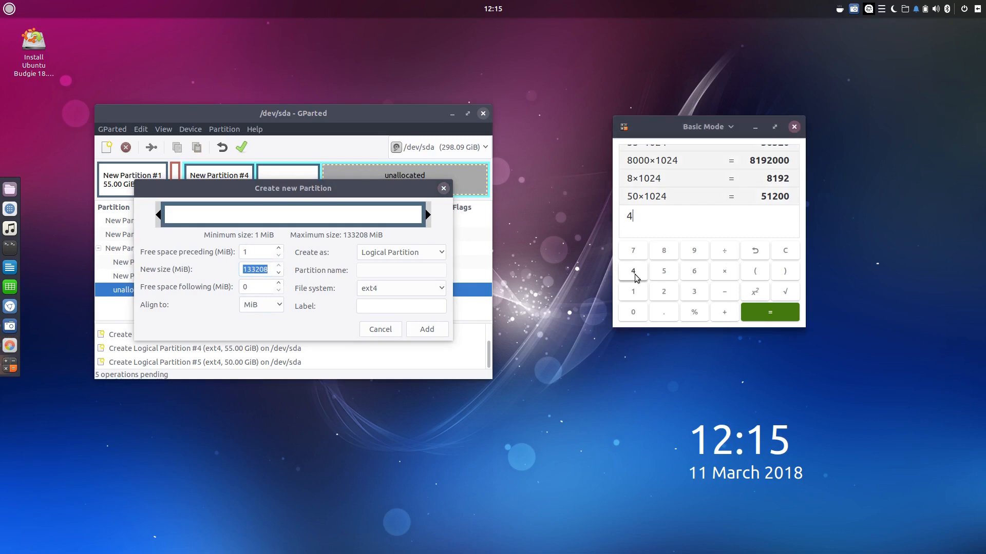
left_click(664, 272)
left_click(724, 272)
left_click(633, 292)
left_click(633, 313)
left_click(664, 292)
left_click(633, 271)
left_click(752, 313)
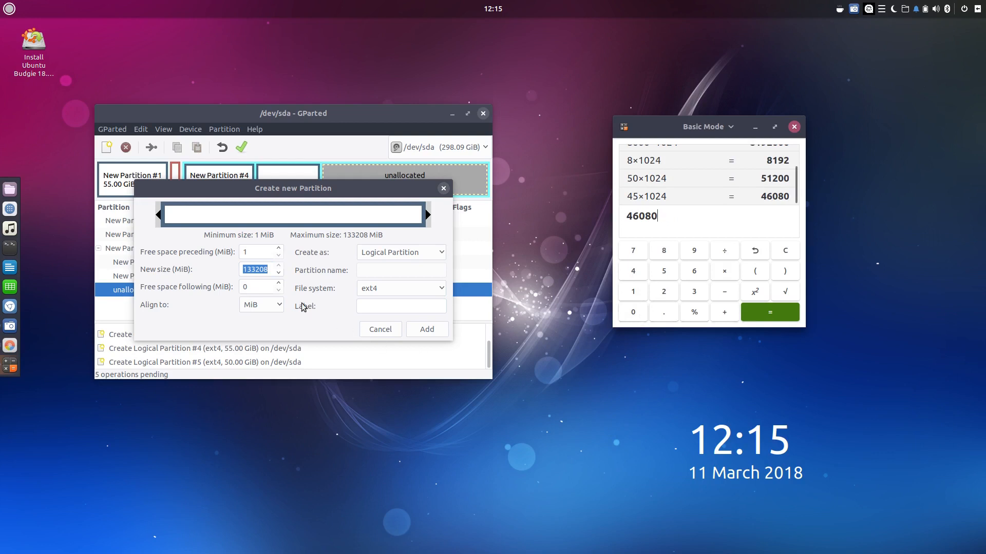
Step: In GParted, set the new logical ext4 partition's size to 46080 MiB and add it to the pending operations
type("46080")
left_click(257, 270)
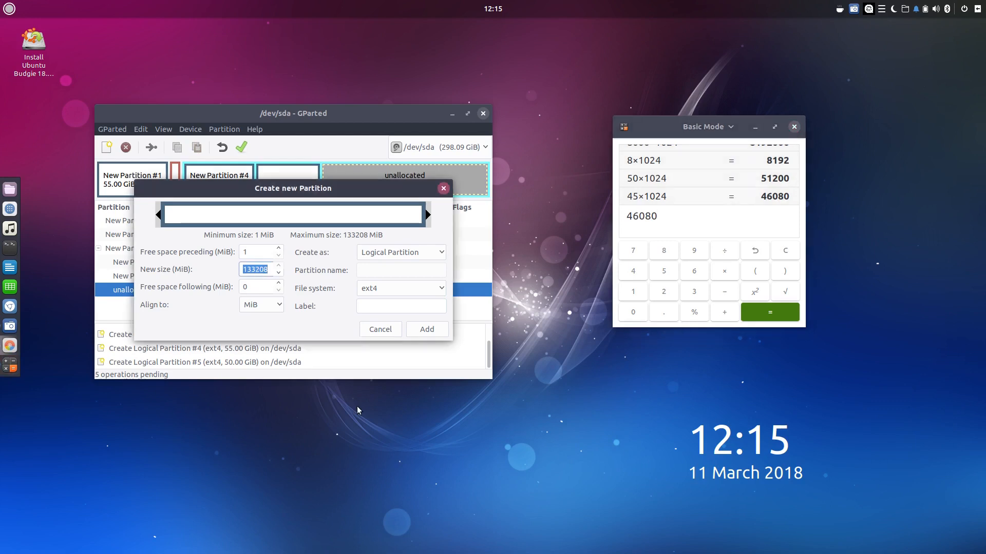
type("46080")
key("Tab")
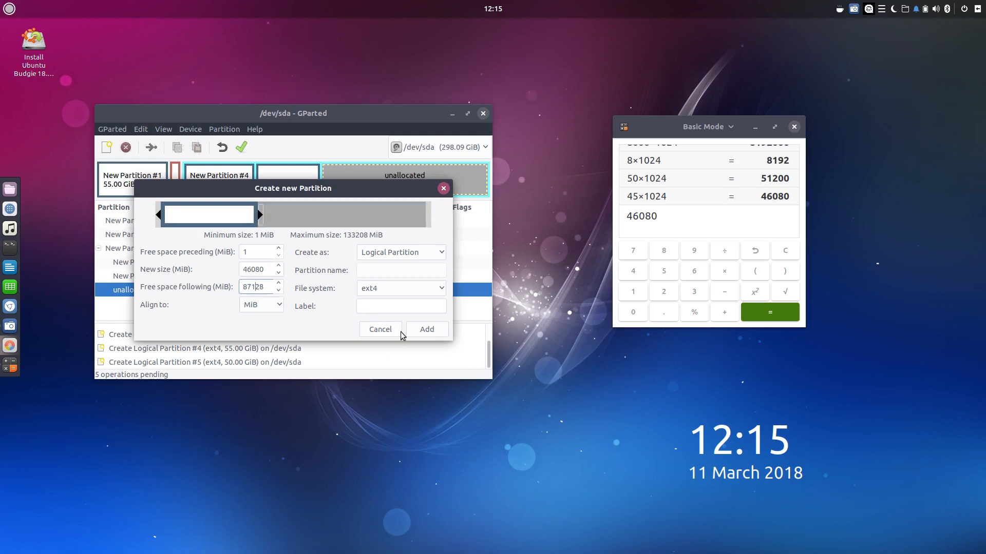
left_click(428, 329)
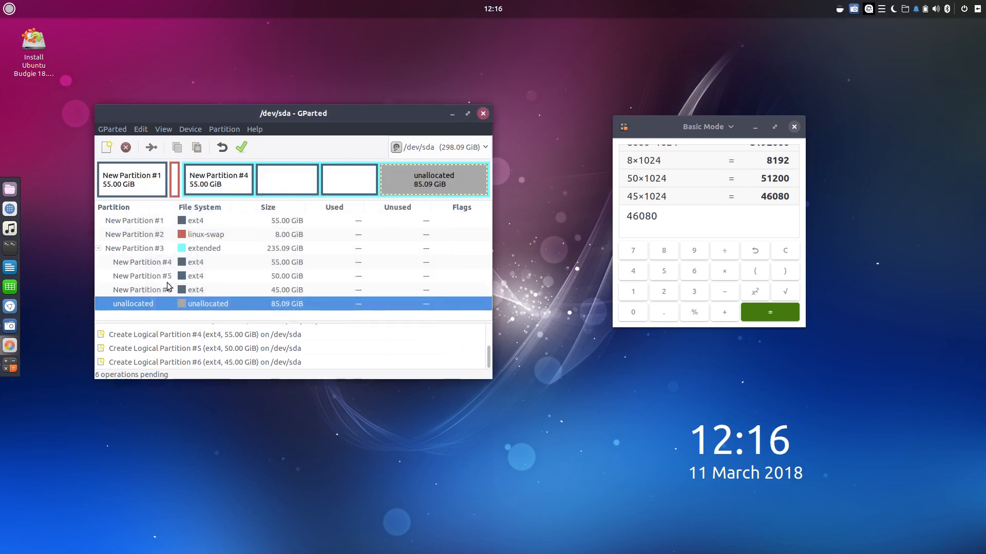
Step: Begin another logical partition in the remaining unallocated space, and calculate 40 × 1024 in Calculator after clearing the old entry
right_click(195, 304)
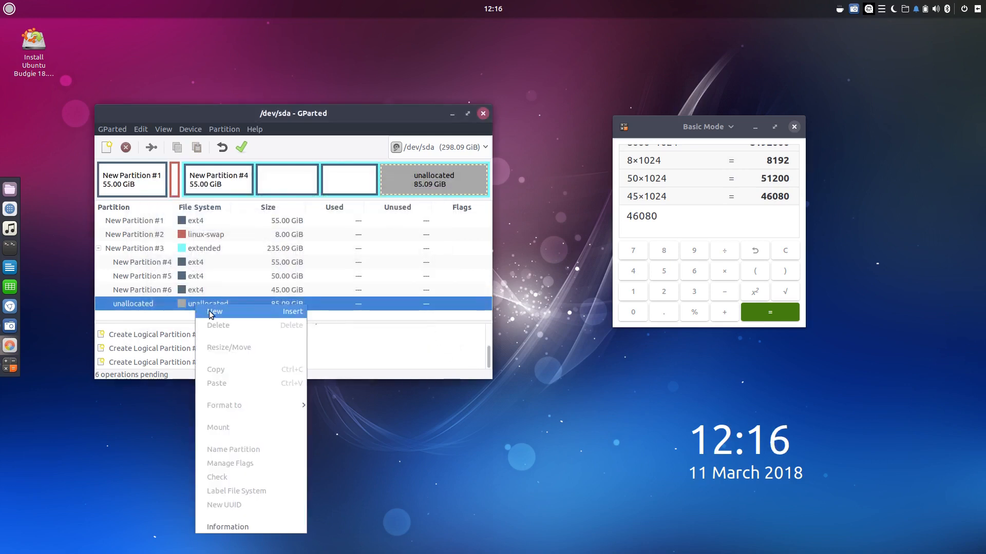
left_click(210, 312)
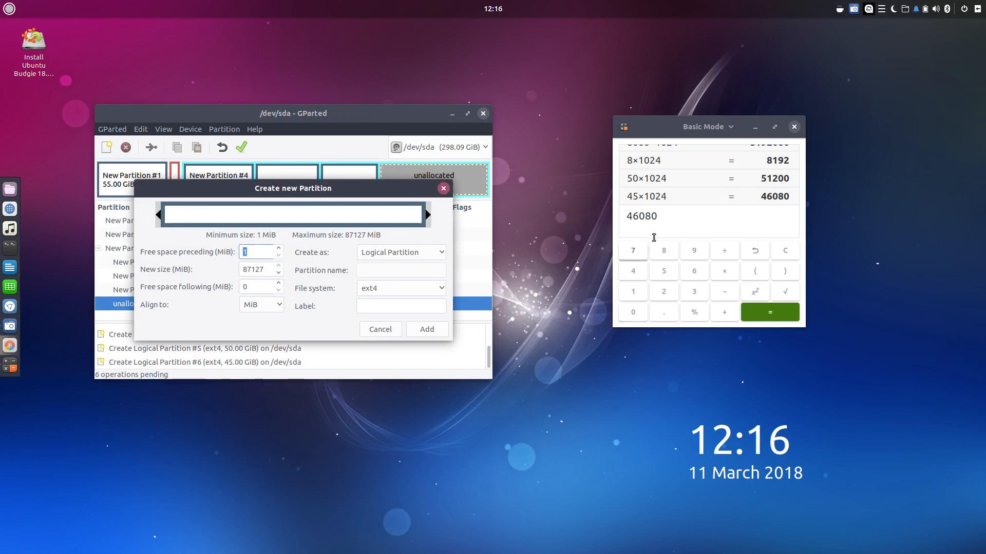
left_click(786, 256)
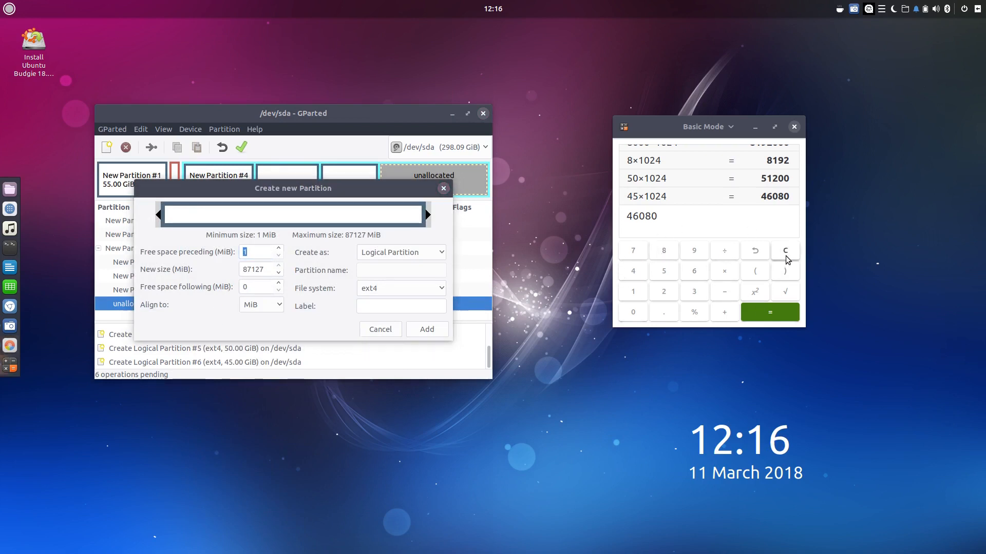
left_click(635, 271)
left_click(635, 314)
left_click(724, 272)
left_click(633, 292)
left_click(633, 313)
left_click(664, 292)
left_click(633, 271)
left_click(771, 312)
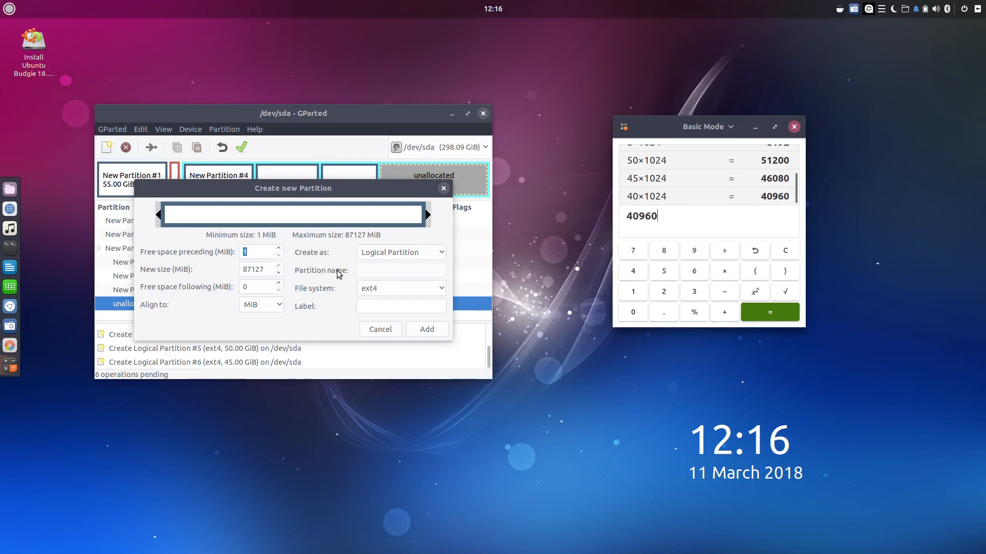
Step: In GParted, set the new logical ext4 partition's size to 40960 MiB and add it to the pending operations
double_click(250, 270)
type("40960")
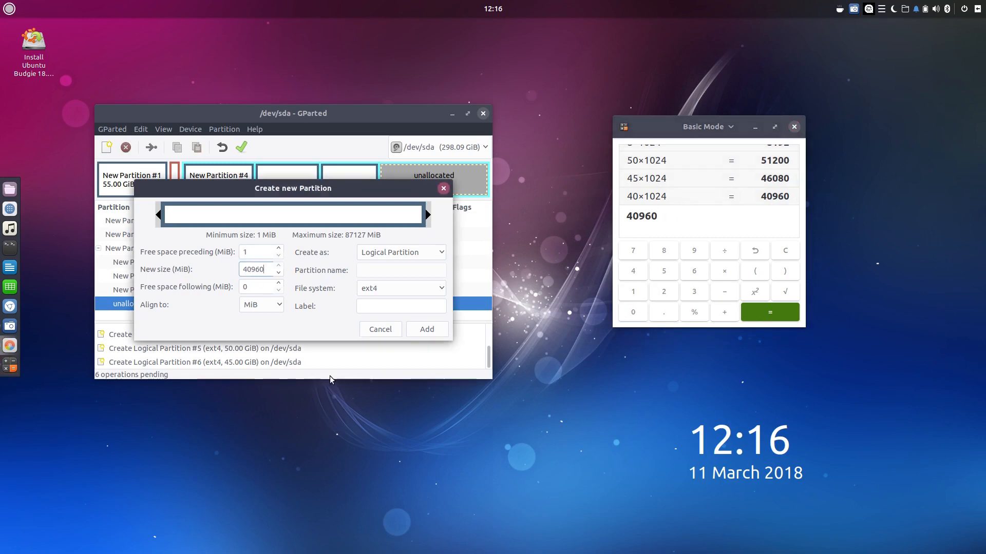
key("Tab")
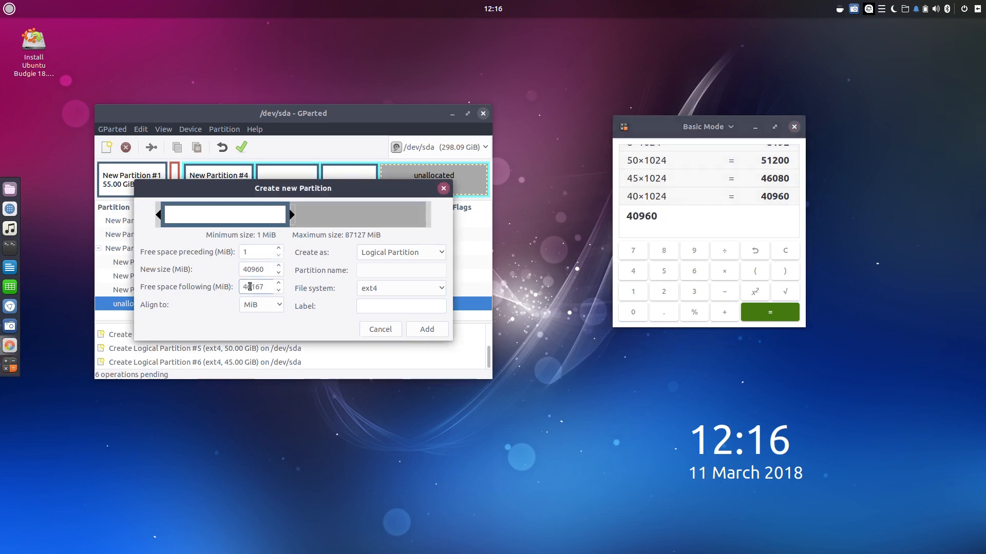
left_click(426, 329)
Step: Begin another logical partition in the remaining unallocated space, and calculate 35 × 1024 in Calculator after clearing the old entry
right_click(201, 321)
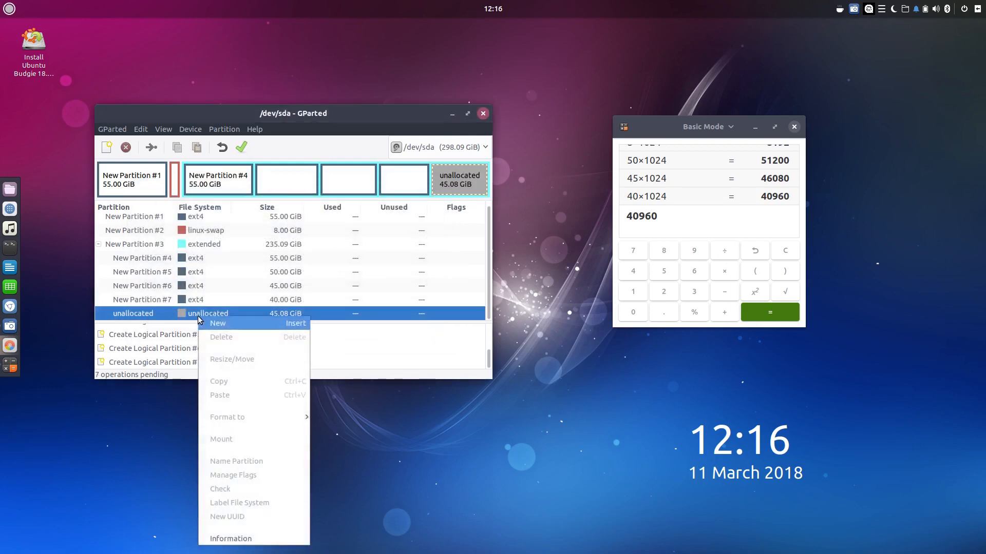
left_click(223, 324)
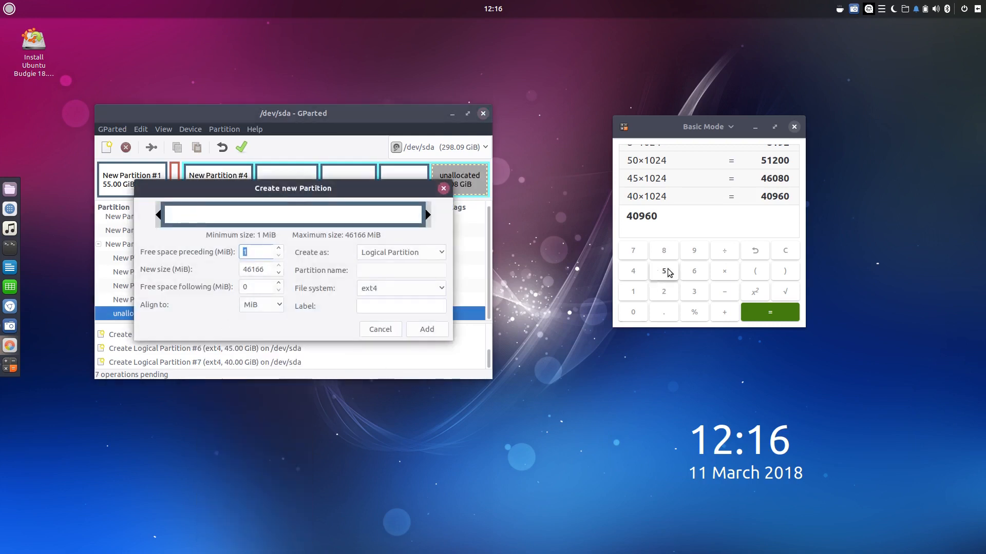
left_click(785, 251)
left_click(695, 292)
left_click(664, 271)
left_click(725, 271)
left_click(633, 291)
left_click(633, 312)
left_click(664, 292)
left_click(633, 271)
left_click(782, 315)
Step: In GParted, set the new logical ext4 partition's size to 35840 MiB and add it to the pending operations
double_click(262, 268)
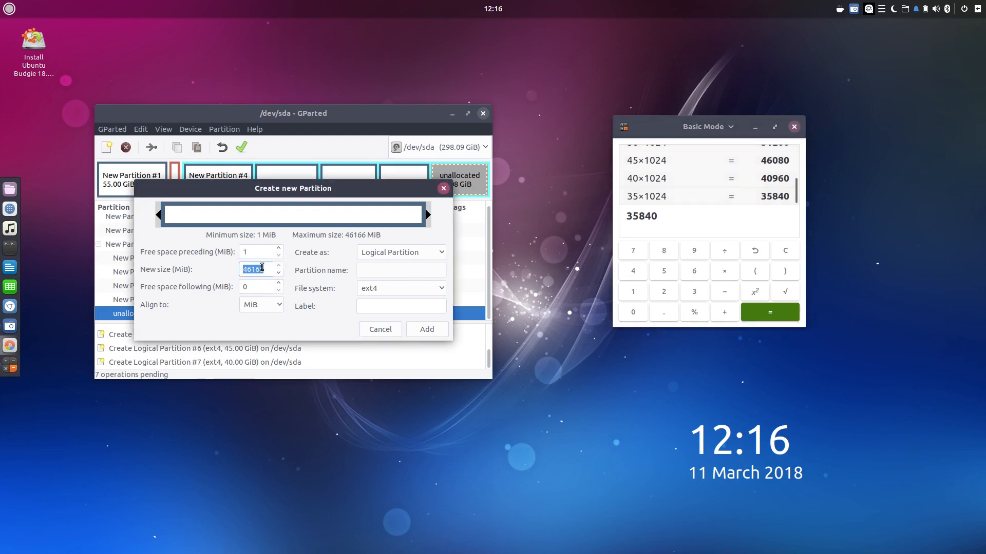
type("35840")
left_click(267, 288)
left_click(427, 330)
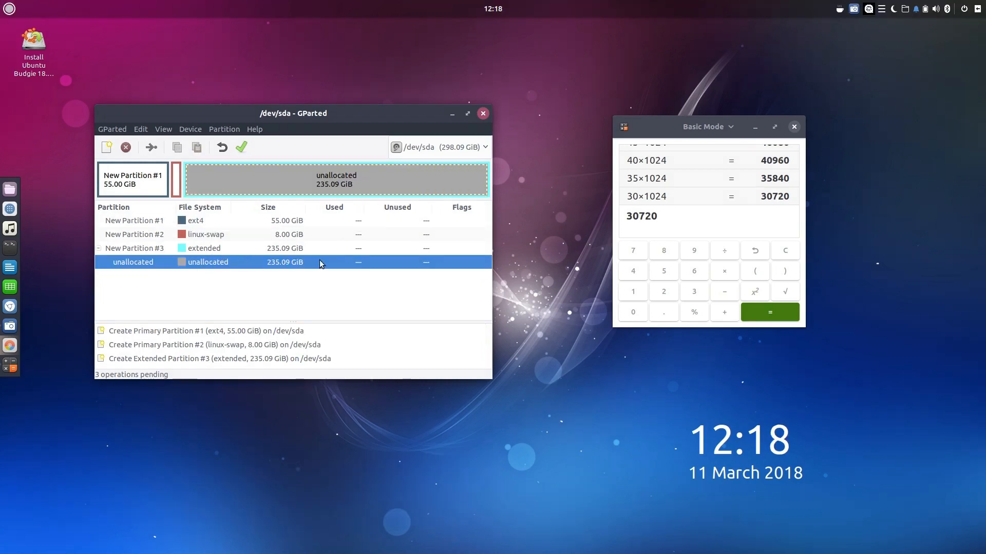
Step: Create a 40960 MiB logical ext4 partition in the unallocated space of the extended partition and add it to the pending operations
right_click(201, 261)
left_click(215, 268)
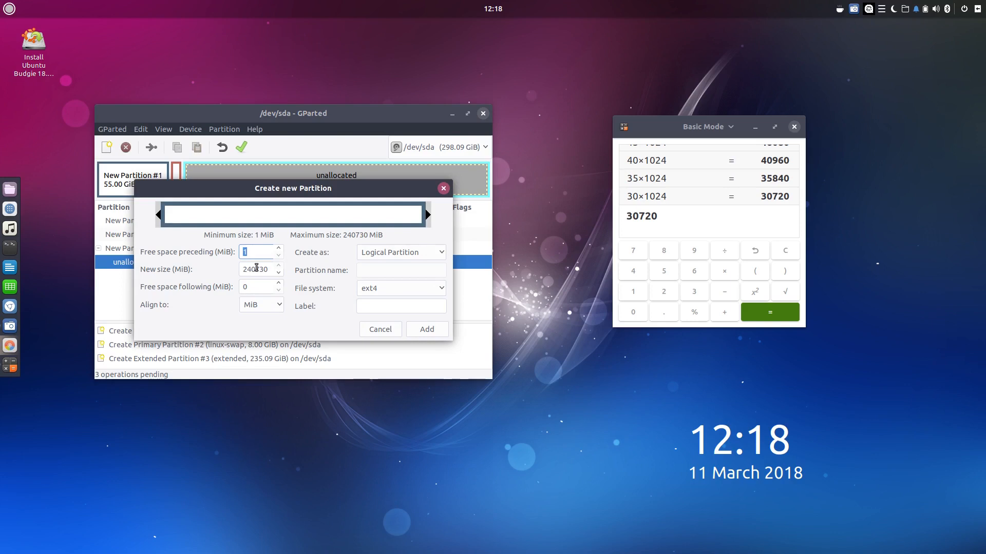
key("Tab")
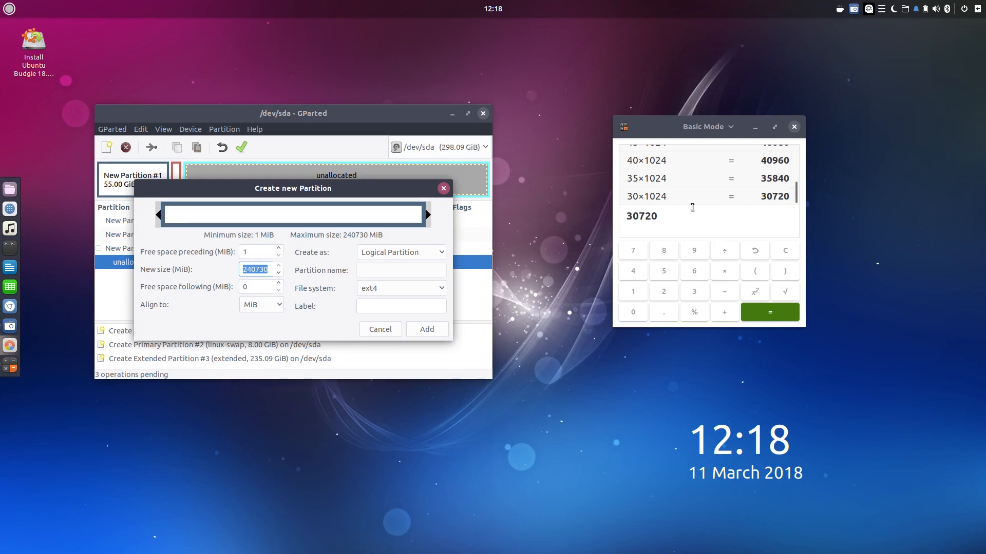
type("40960")
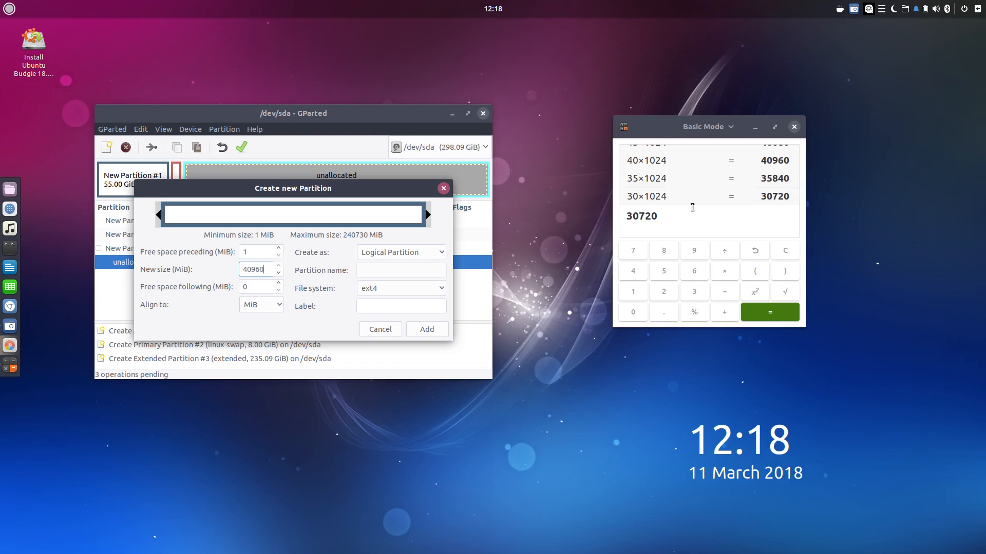
left_click(258, 286)
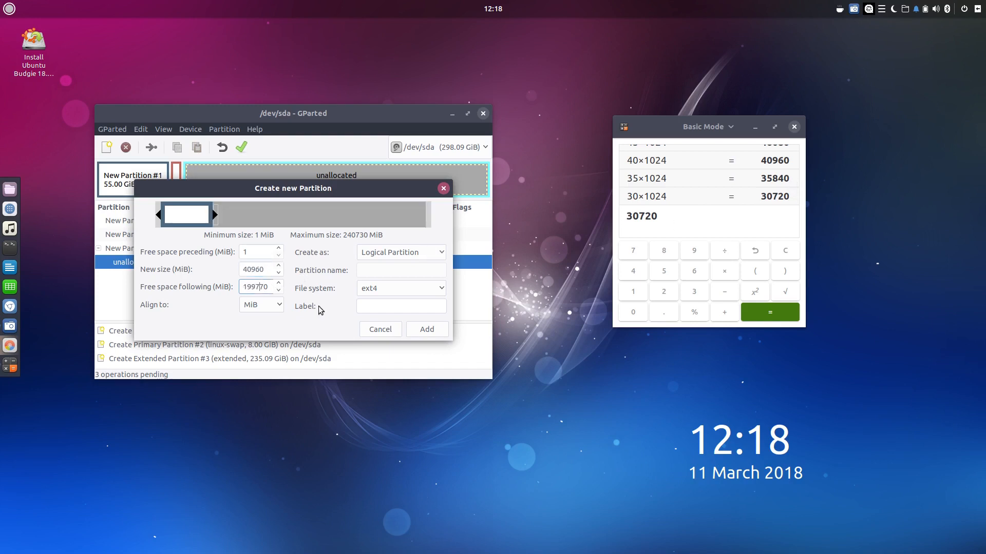
left_click(424, 329)
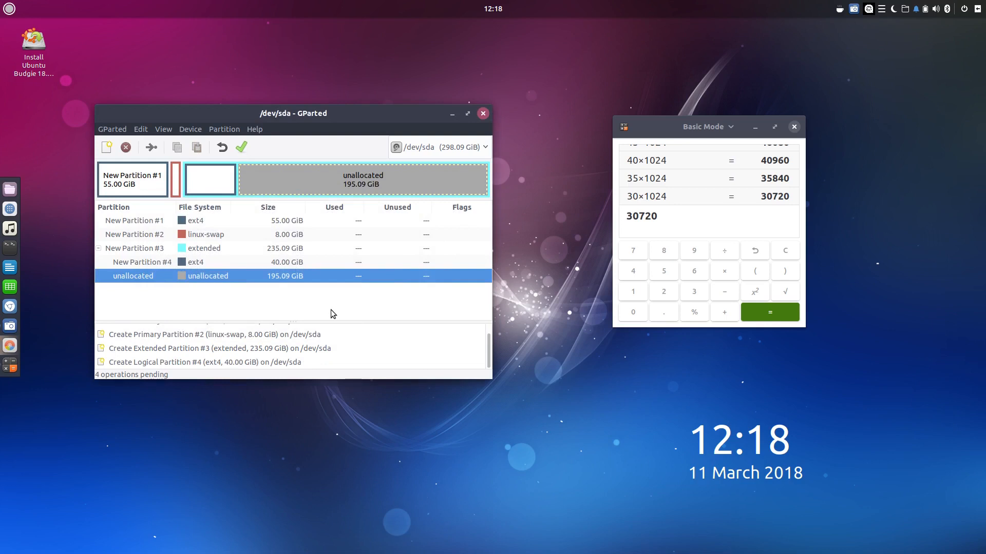
Step: Add a logical ext4 partition of 35840 MiB in the remaining unallocated space after the 40 GiB partition
right_click(198, 275)
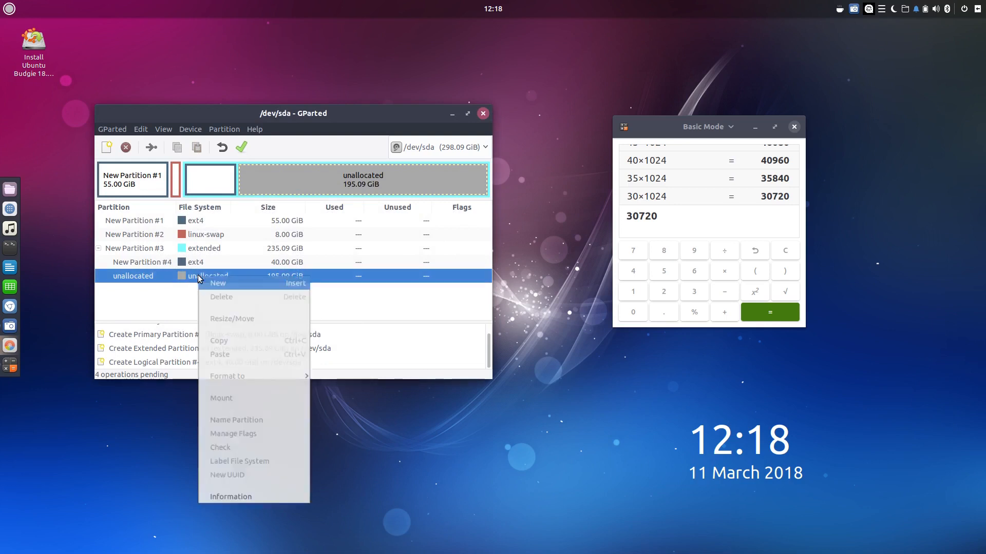
left_click(224, 282)
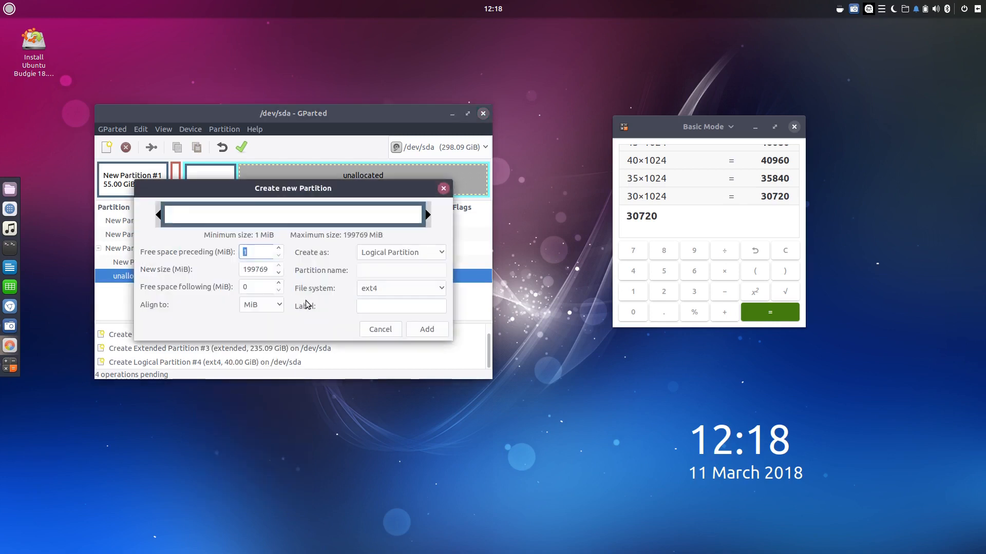
key("Tab")
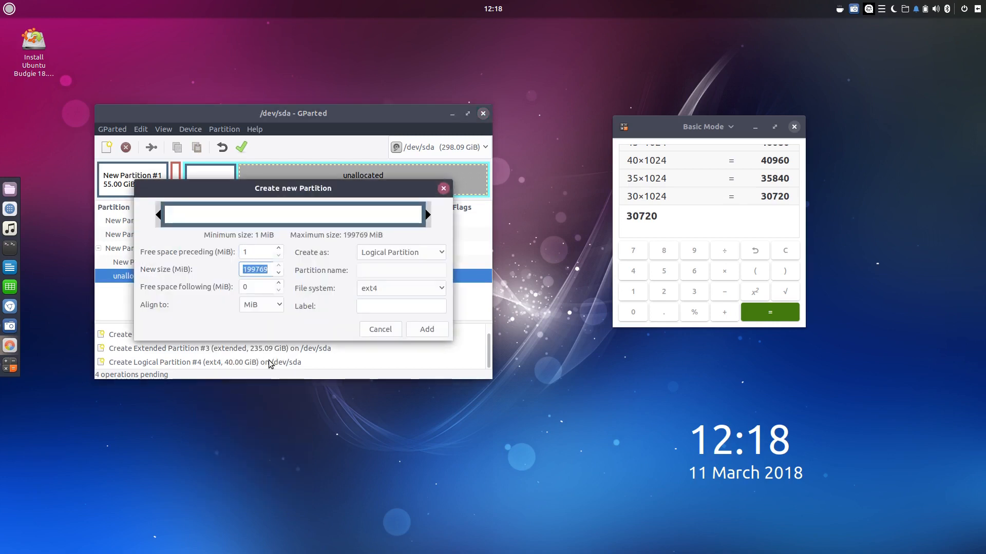
type("35840")
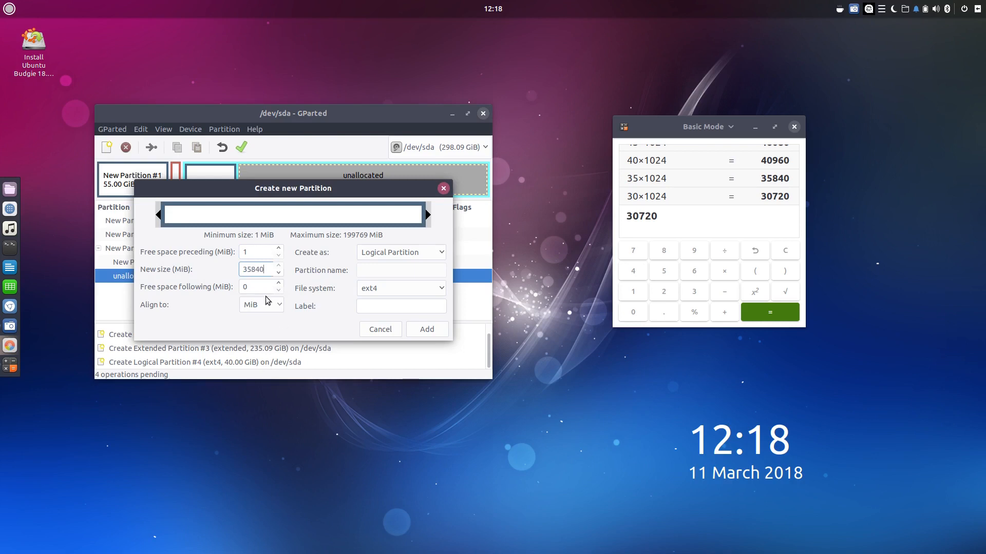
key("Tab")
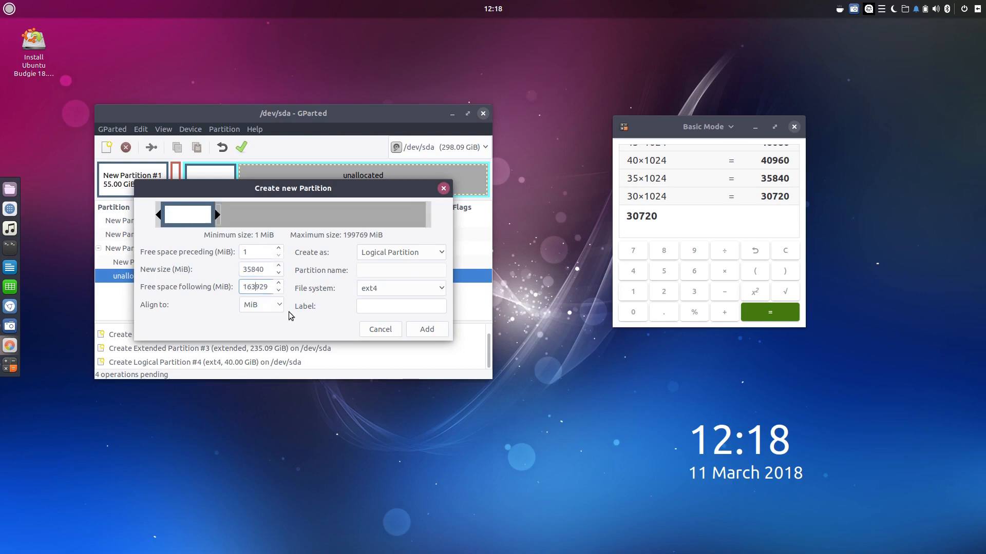
left_click(419, 329)
Step: Add a logical ext4 partition of 30720 MiB in the unallocated space after the 35 GiB partition
right_click(224, 291)
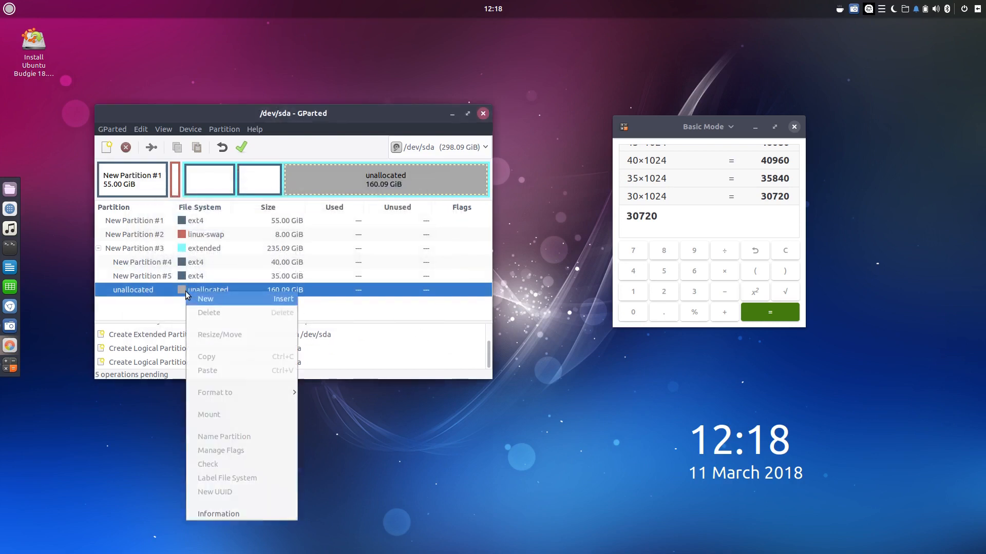
left_click(209, 307)
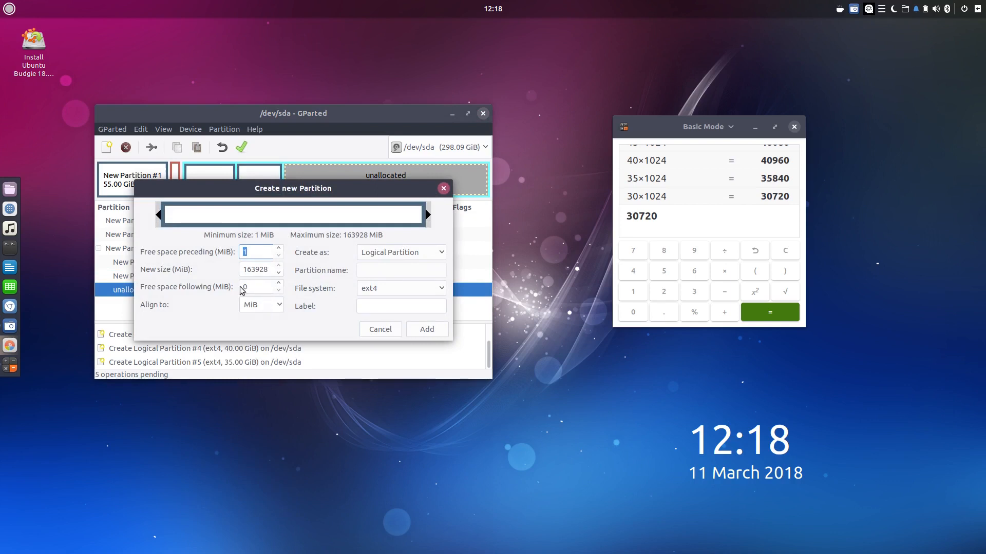
key("Tab")
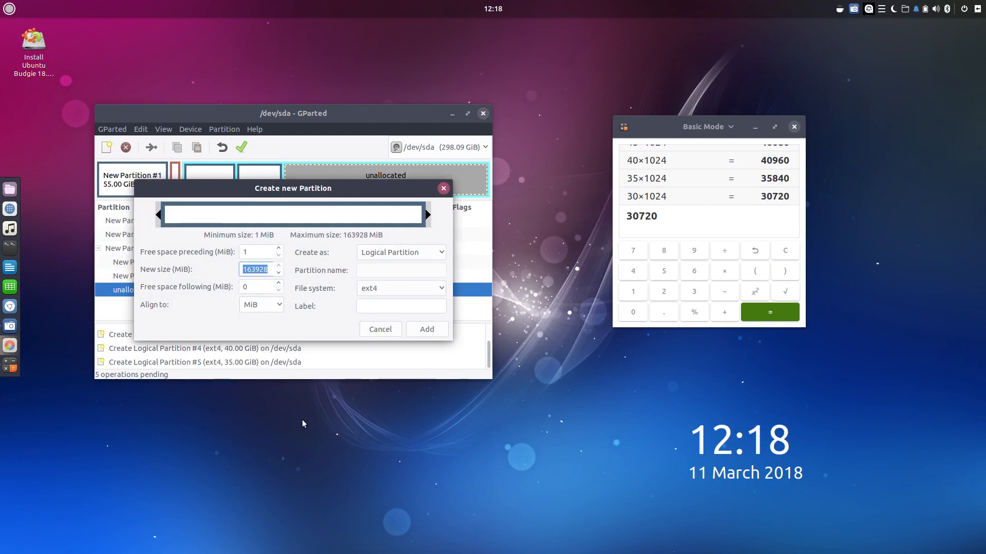
type("30720")
key("Tab")
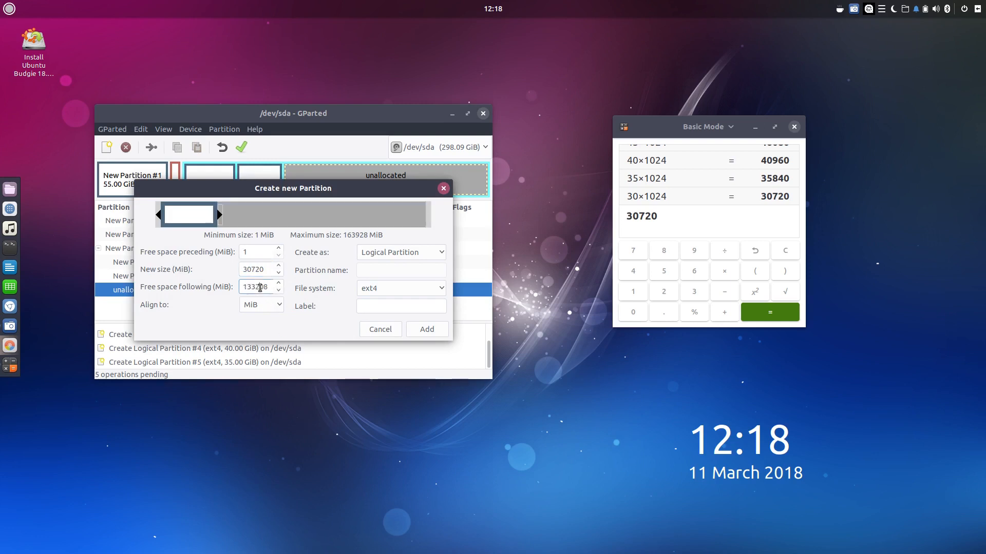
left_click(440, 333)
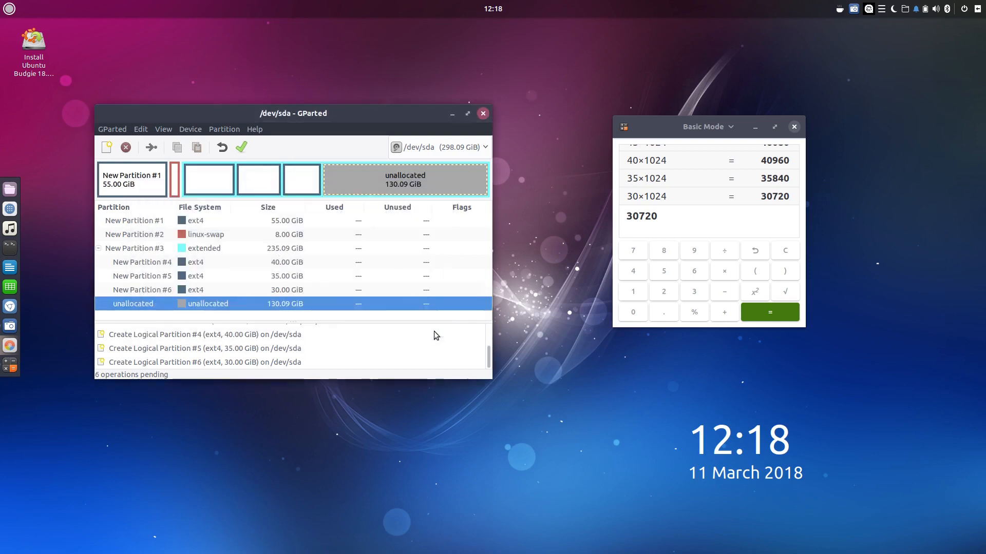
Step: Add a second 30720 MiB logical ext4 partition in the remaining unallocated space of the extended partition
right_click(196, 306)
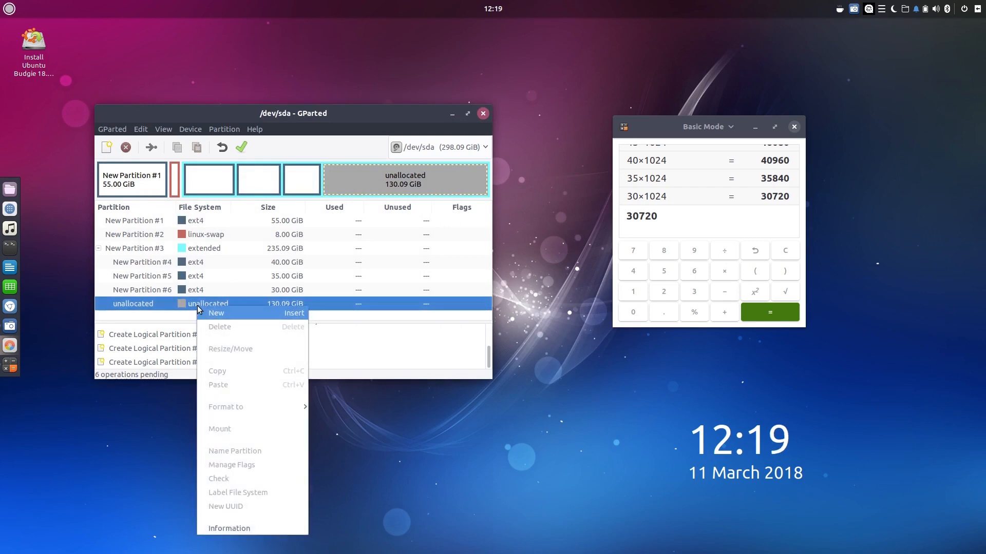
left_click(226, 316)
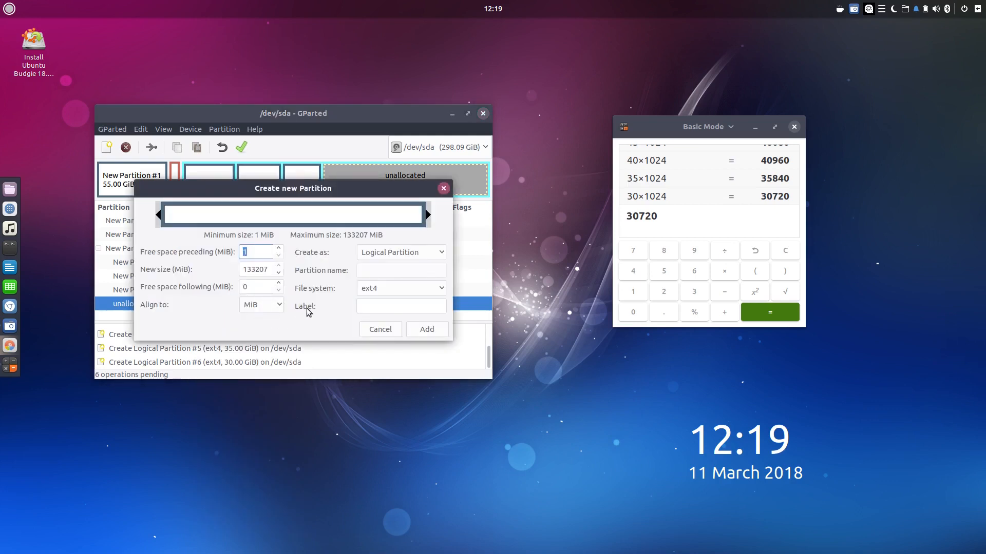
key("Tab")
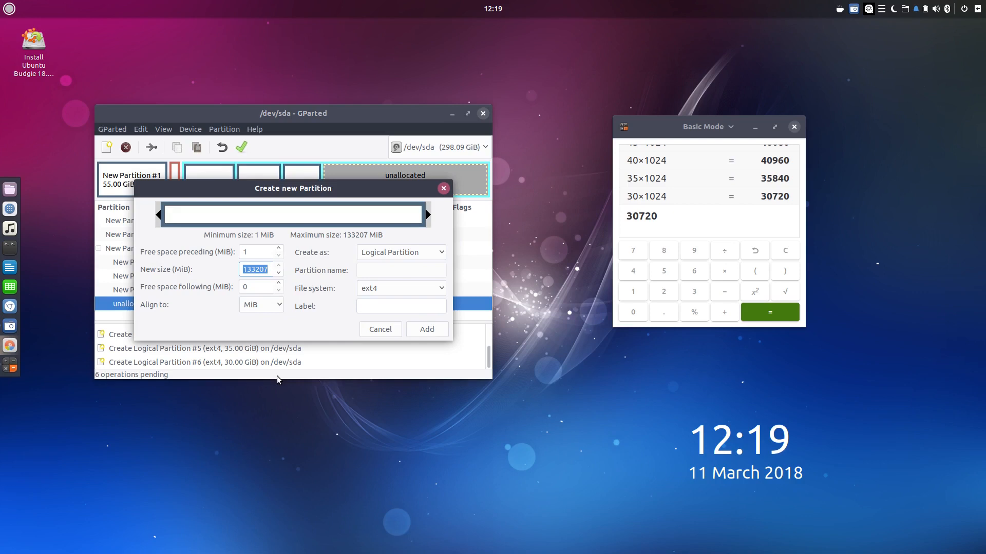
type("30720")
left_click(265, 287)
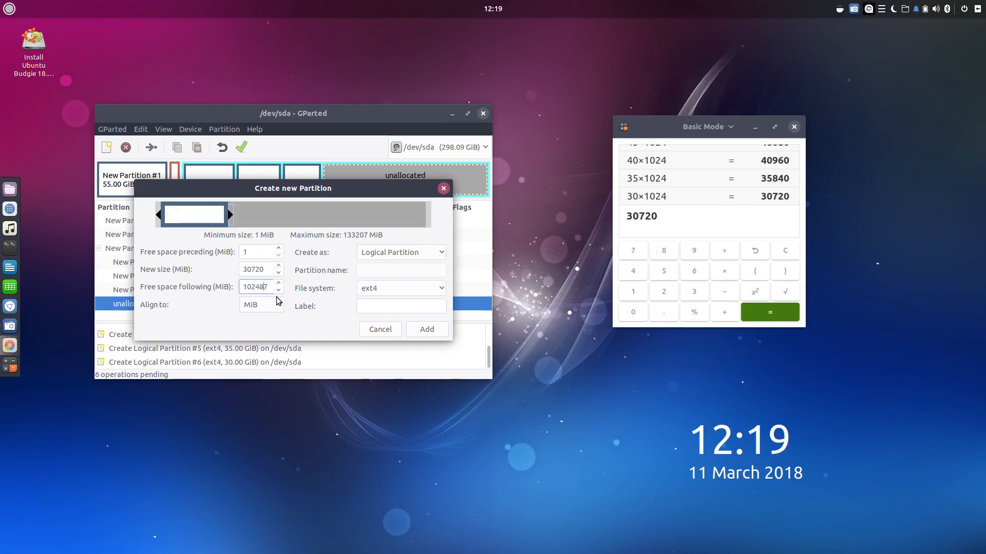
left_click(422, 330)
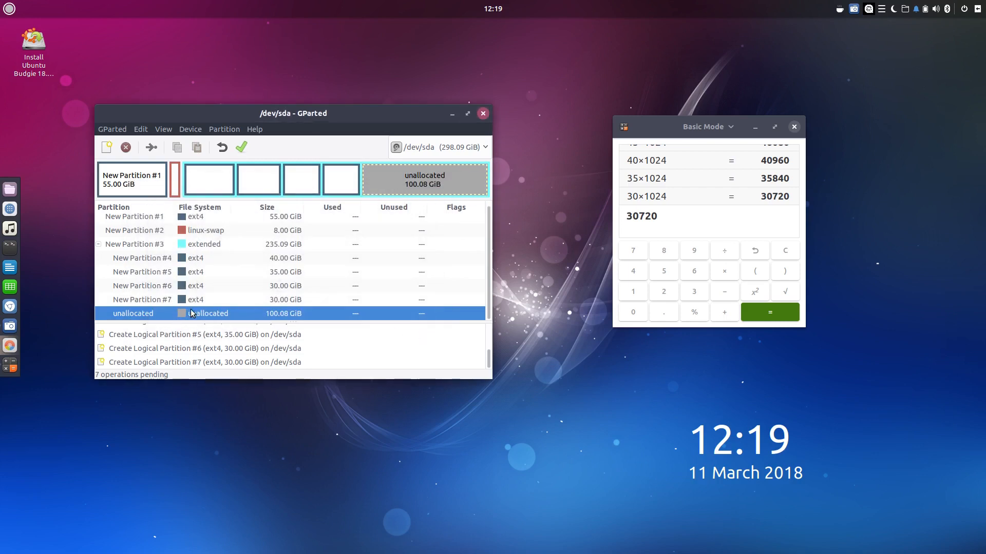
Step: Add a third 30720 MiB logical ext4 partition in the remaining unallocated space of the extended partition
right_click(208, 319)
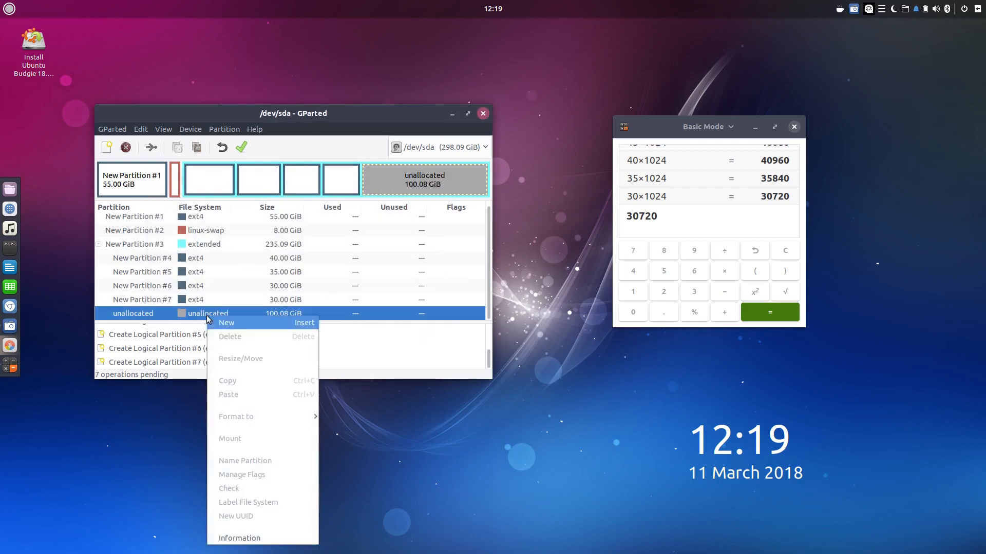
left_click(241, 329)
key("Tab")
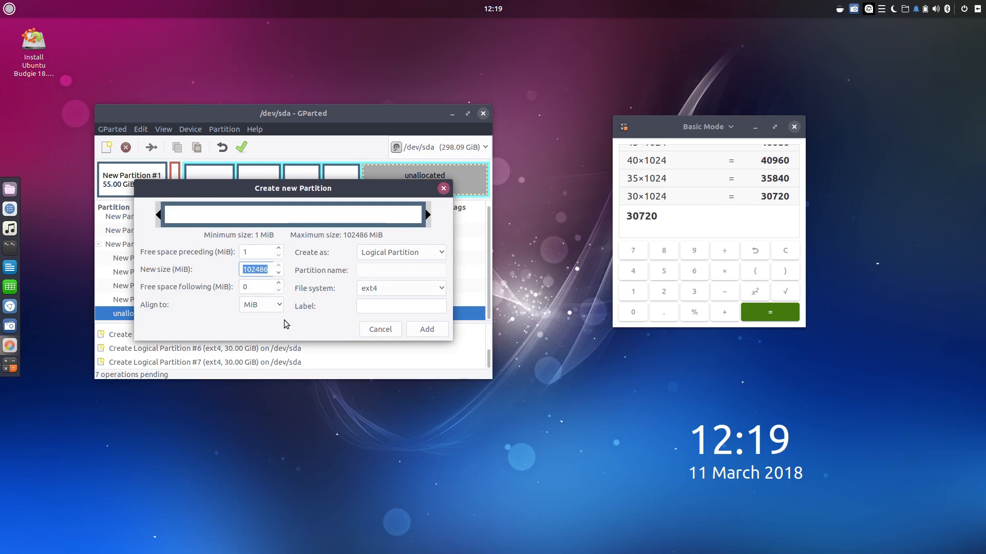
type("30720")
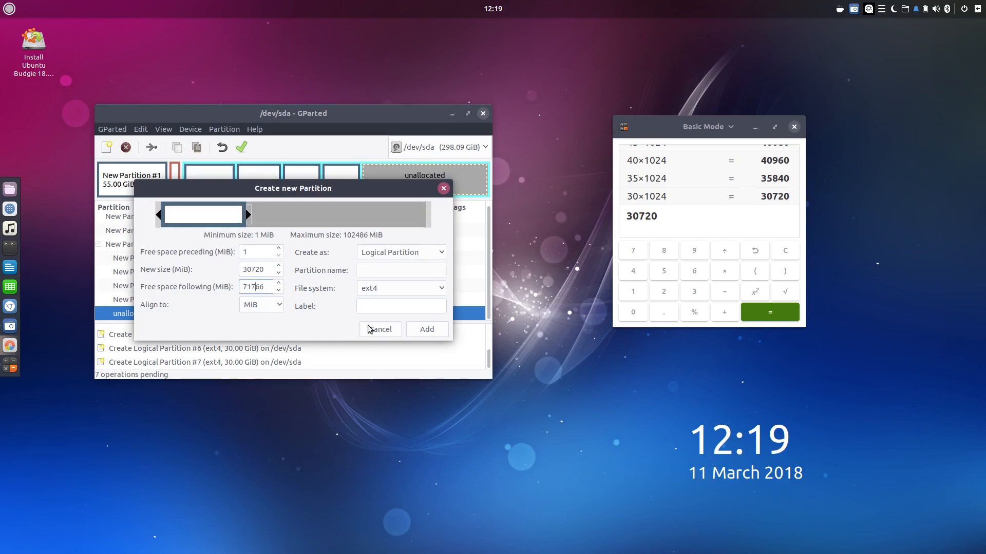
left_click(414, 331)
Step: Add a fourth 30720 MiB logical ext4 partition in the remaining unallocated space of the extended partition
right_click(198, 314)
left_click(226, 319)
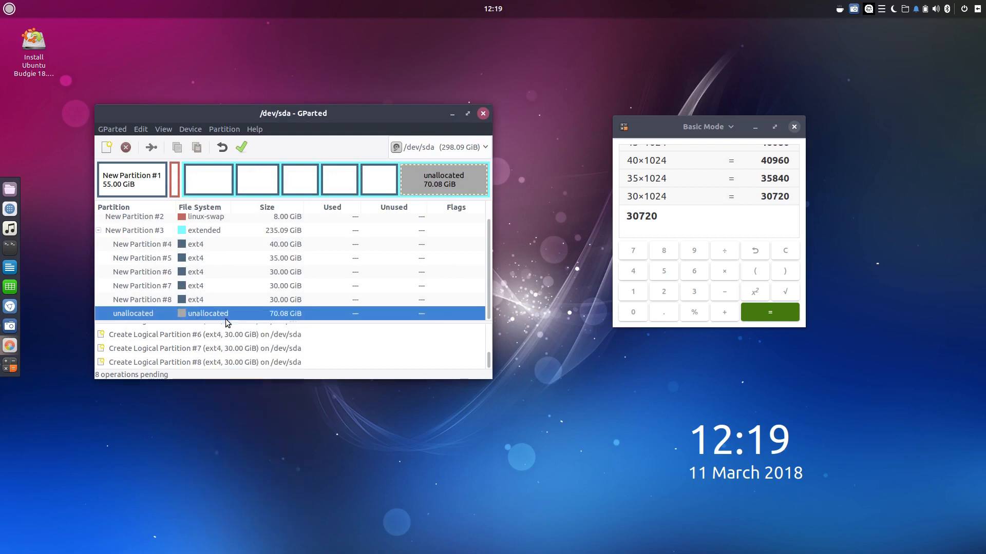
type("30720")
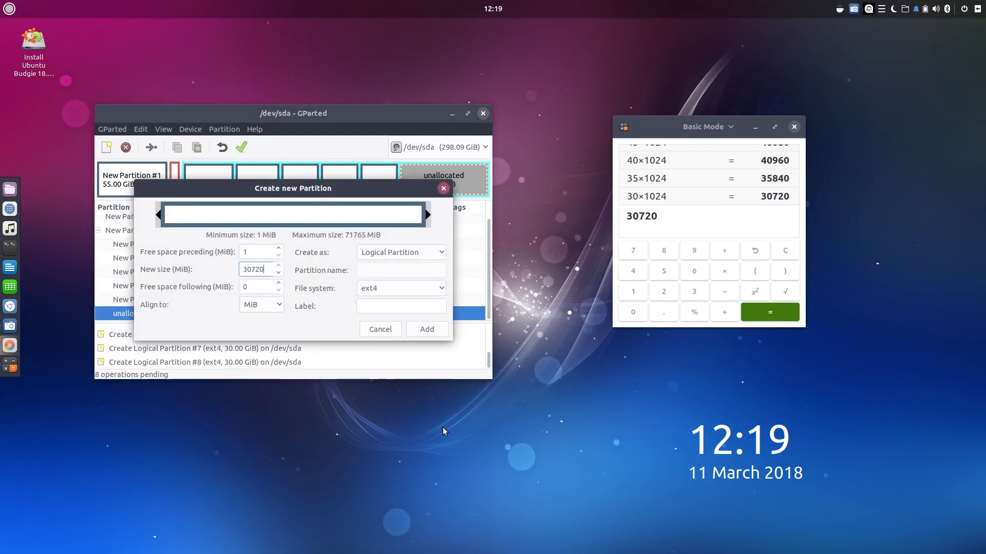
left_click(258, 285)
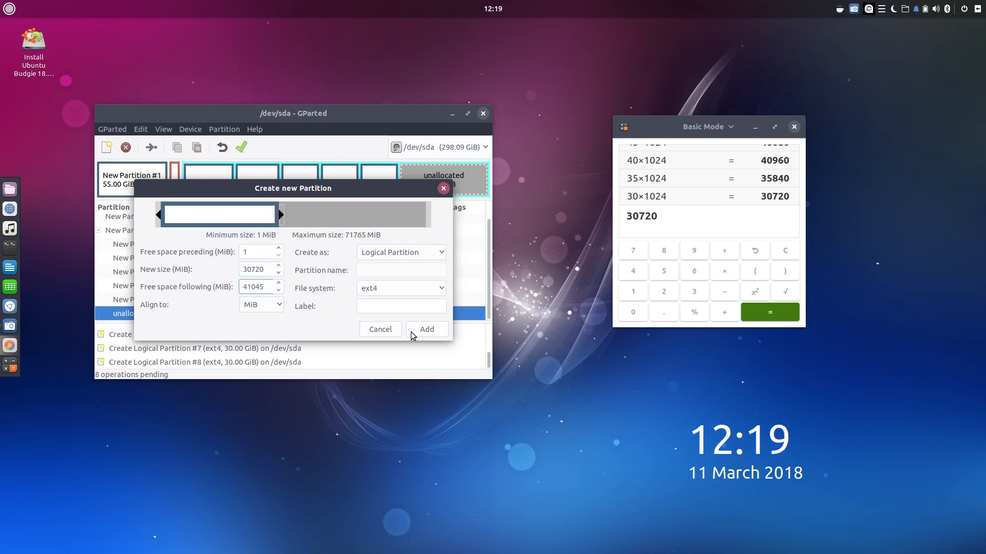
left_click(426, 329)
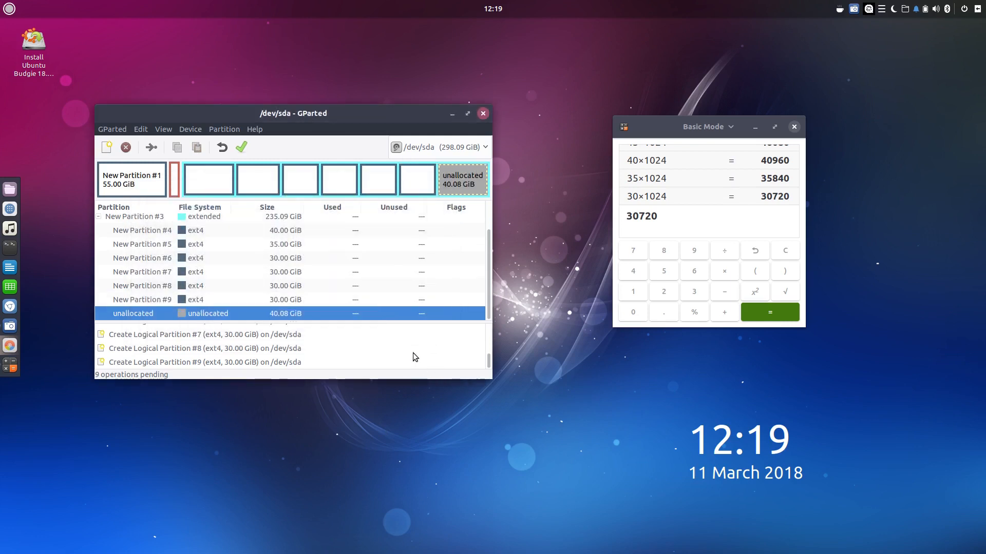
Step: Create a final logical ext4 partition that takes up all of the remaining unallocated space in the extended partition
scroll(229, 275, "up", 2)
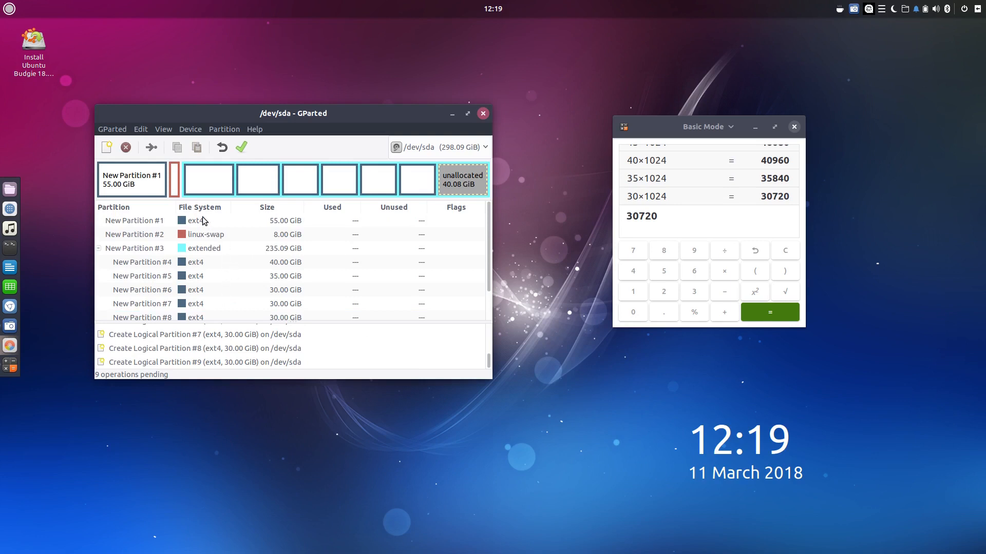
scroll(198, 251, "down", 1)
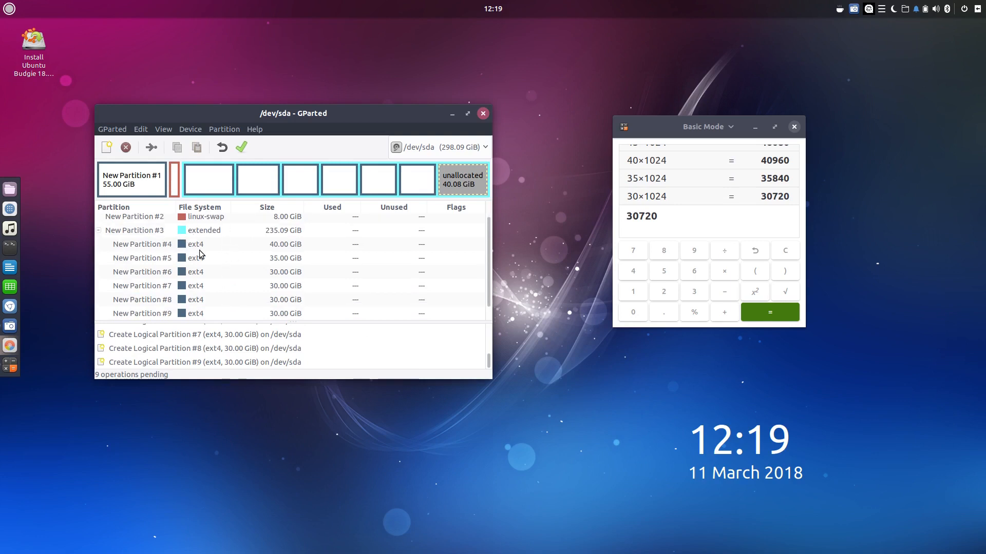
scroll(207, 310, "down", 1)
left_click(206, 311)
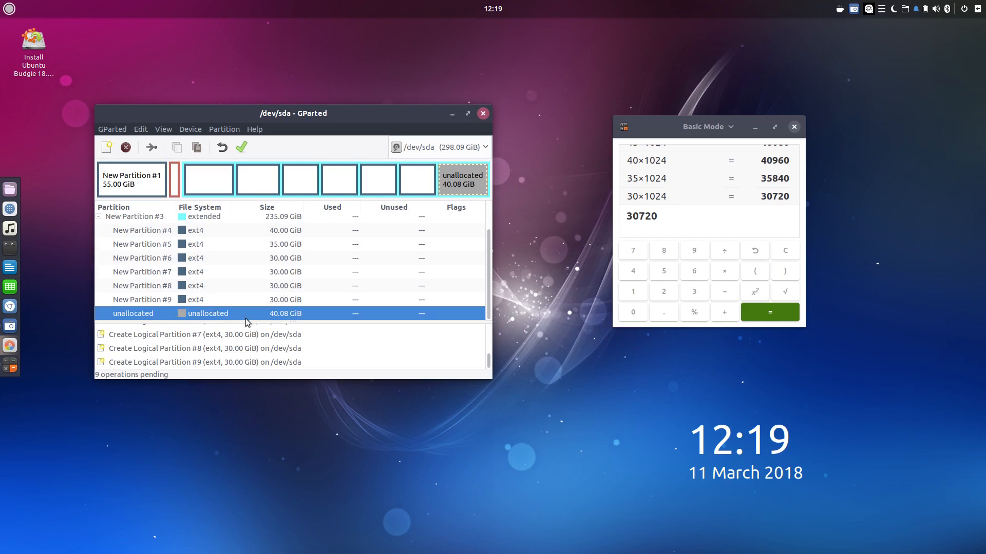
right_click(191, 315)
left_click(205, 320)
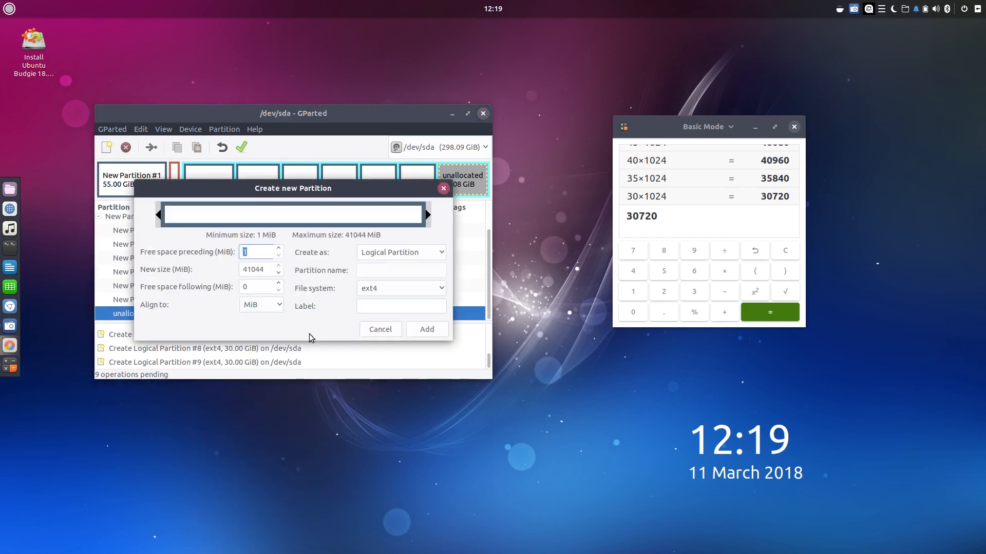
left_click(421, 333)
Step: Review the planned partition layout, and apply all pending operations to /dev/sda, confirming the changes
scroll(291, 289, "up", 2)
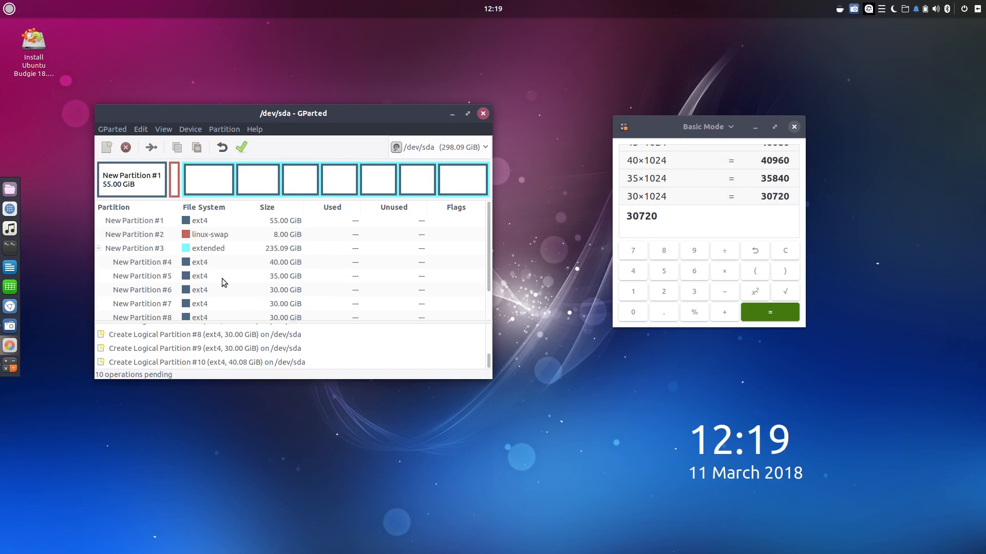
scroll(259, 275, "down", 2)
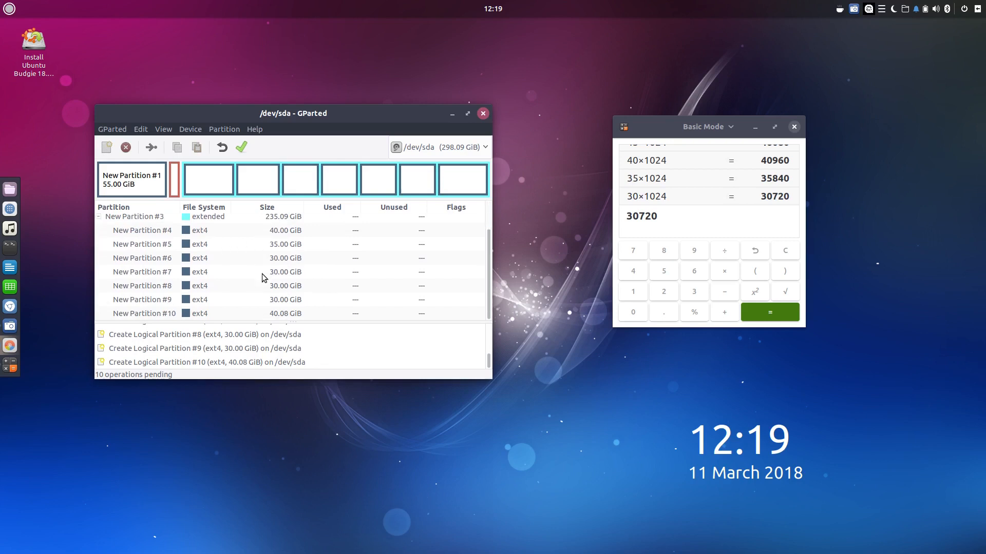
scroll(262, 278, "up", 2)
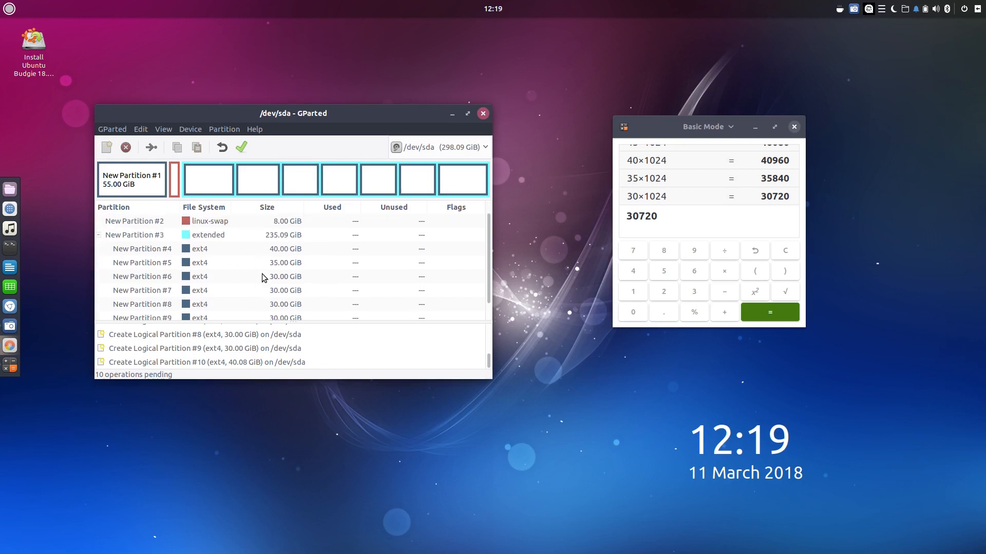
left_click(242, 148)
left_click(406, 293)
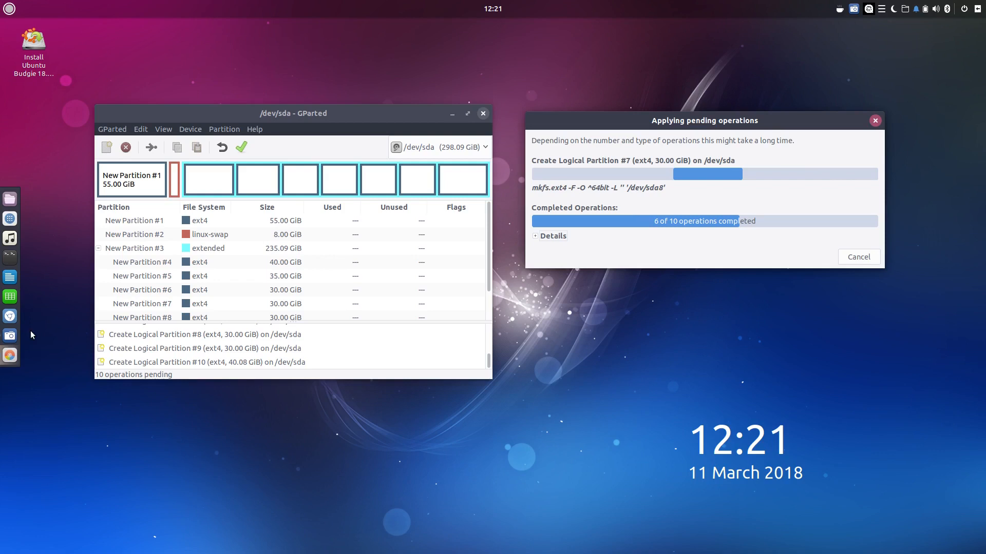
Step: Open the gedit text editor and write the commands "sudo os-prober" and "sudo apt update-grub" on separate lines of the blank document
key("super")
type("text")
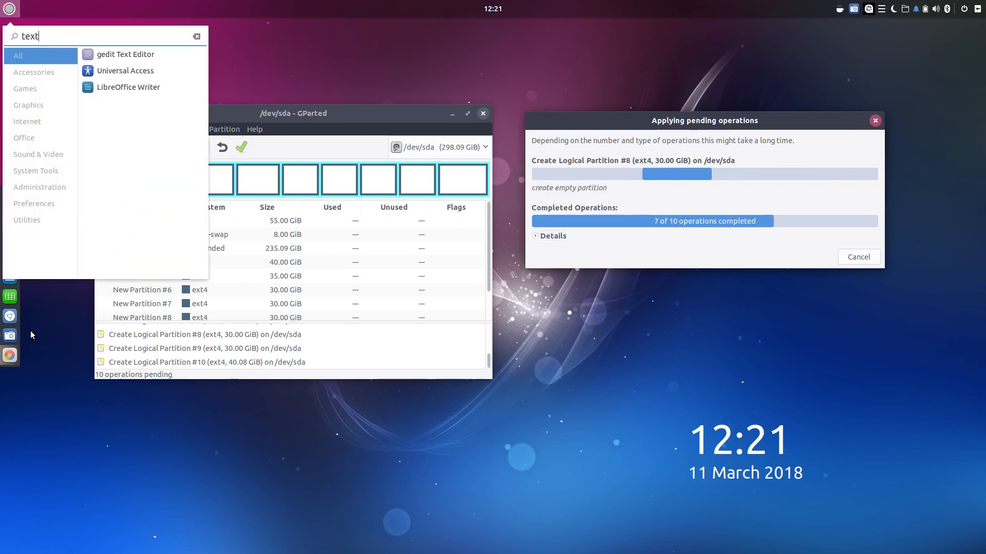
left_click(137, 55)
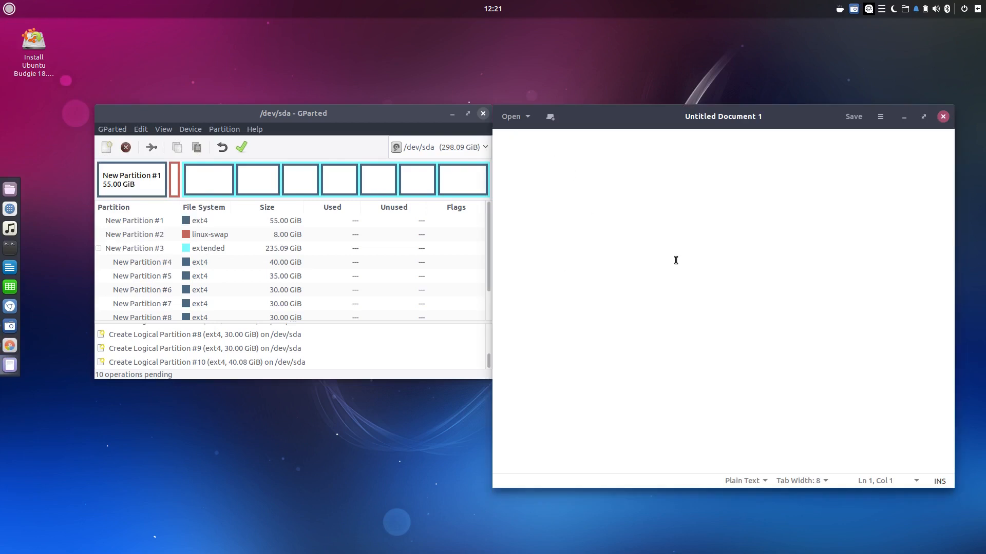
type("s")
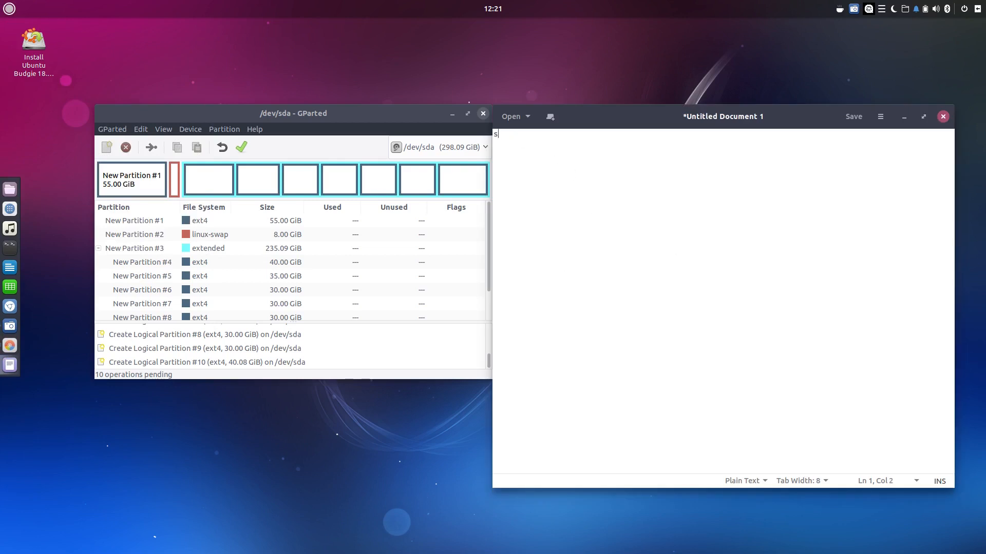
type("udo os-prober")
key("Return")
type("sudo apt update-grub")
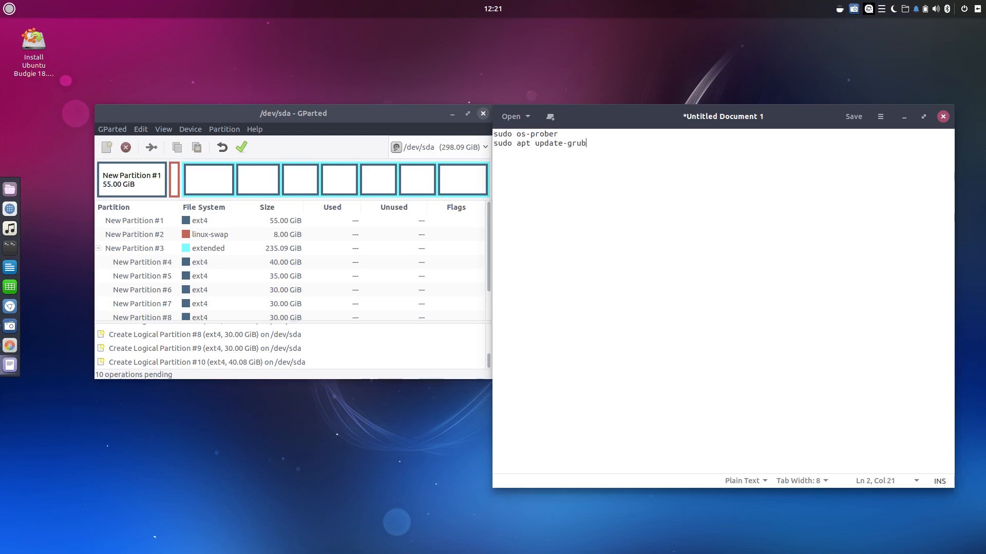
Step: Add the command "sudo grub-mkconfig -o /boot/grub/grub.cfg" below the first two, separated from them by a blank line
key("Return")
type("sudo grub-mkconfig -o /boot/")
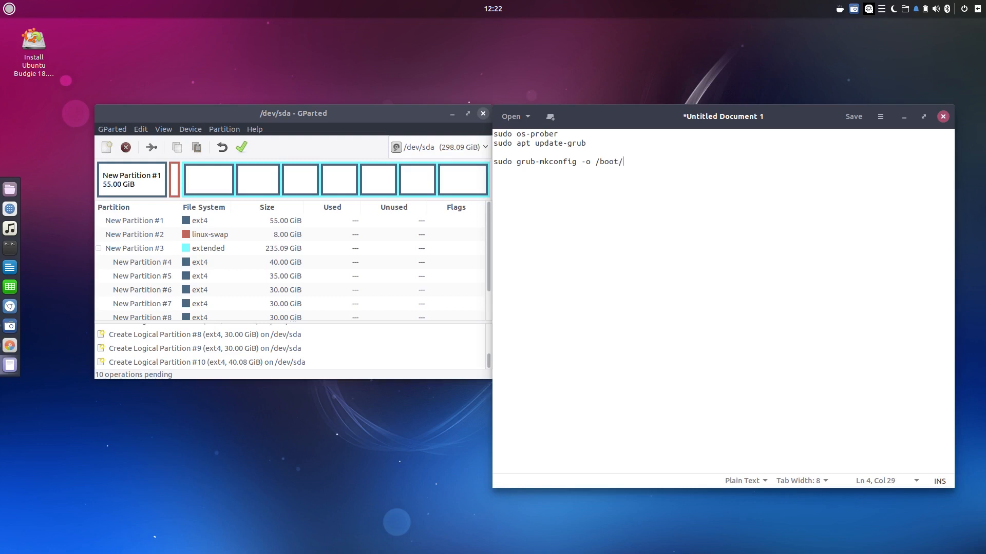
type("grub/grub.cfg")
key("Return")
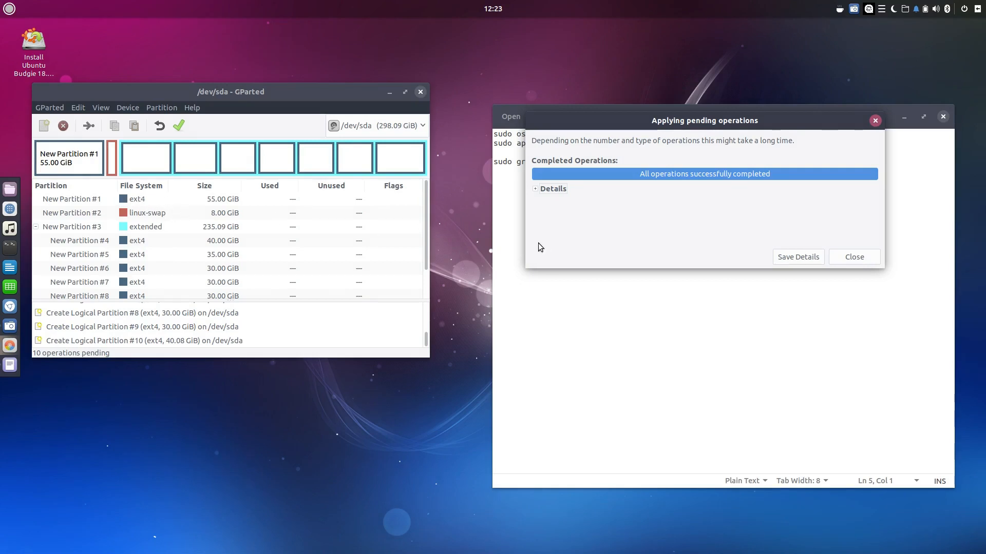
Step: Dismiss the applied operations report, keep the text document open, and move the GParted window closer to the text editor
left_click(854, 257)
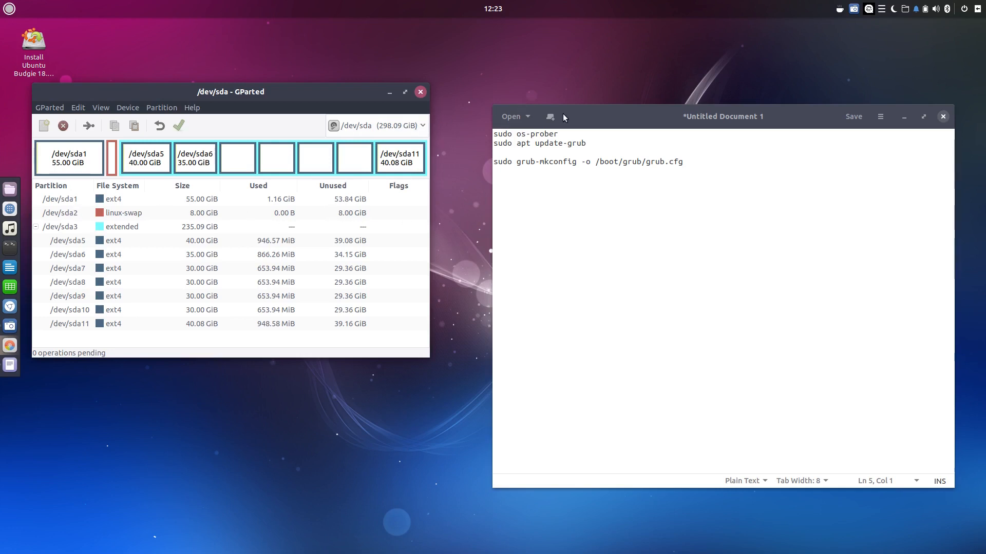
left_click(946, 117)
left_click(718, 328)
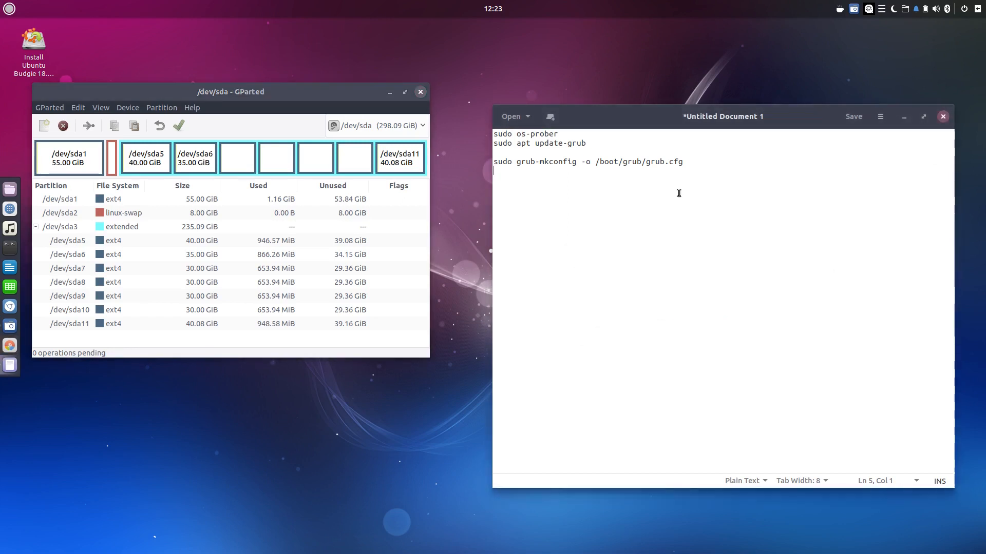
left_click_drag(235, 91, 289, 116)
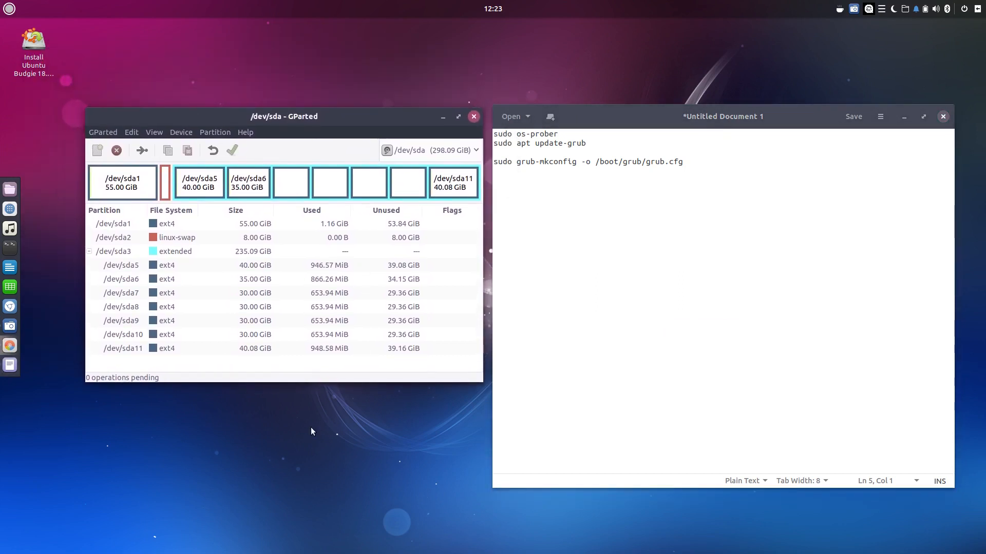